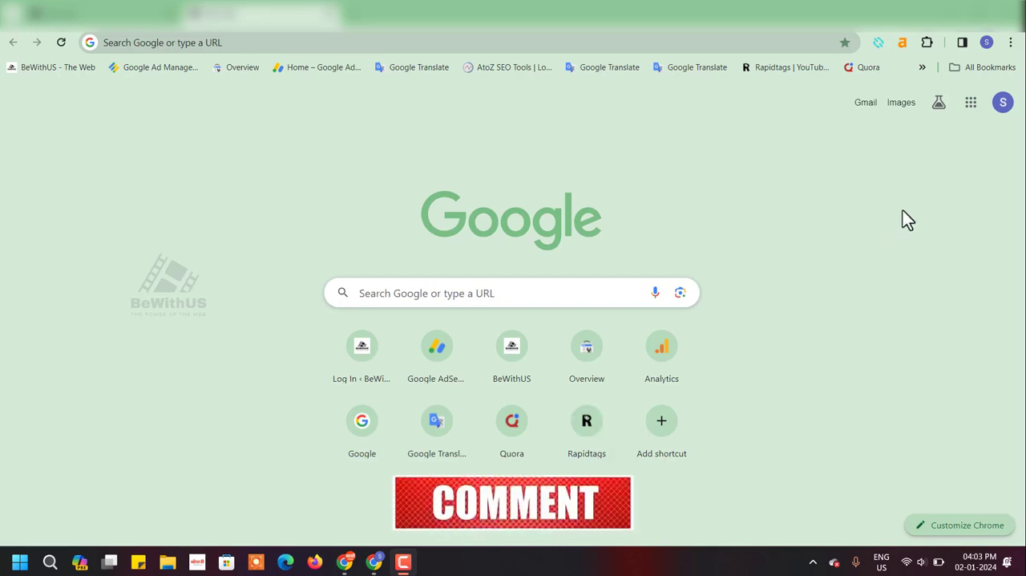
- Open YouTube from the Google apps and start creating a channel for the signed-in account
click(972, 104)
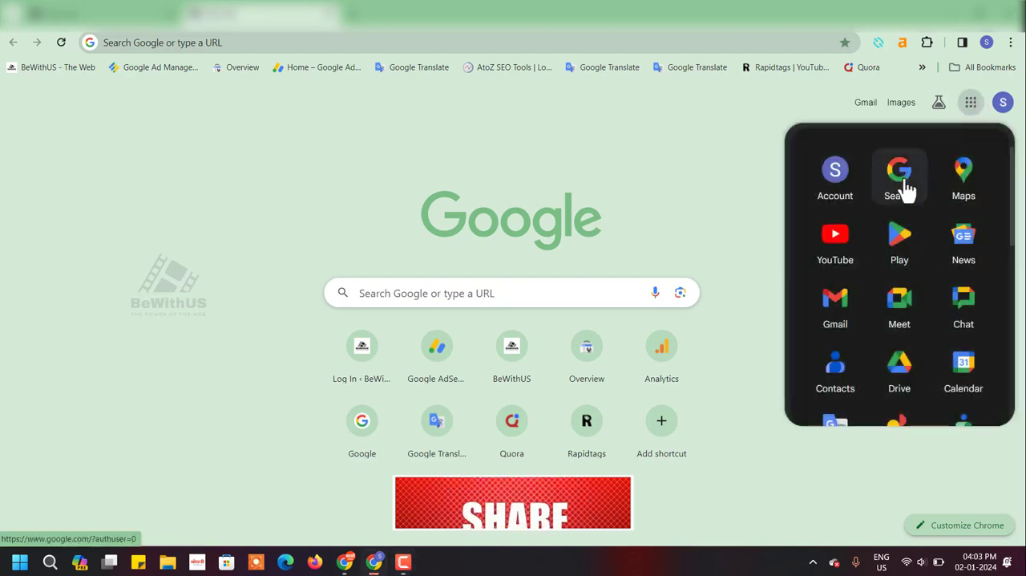
click(838, 248)
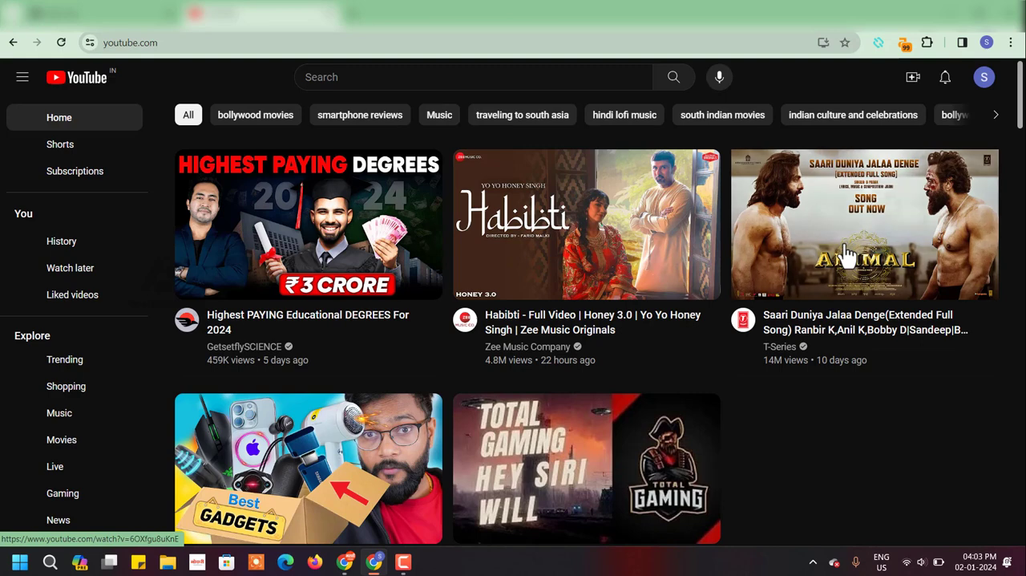
mouse_move(848, 255)
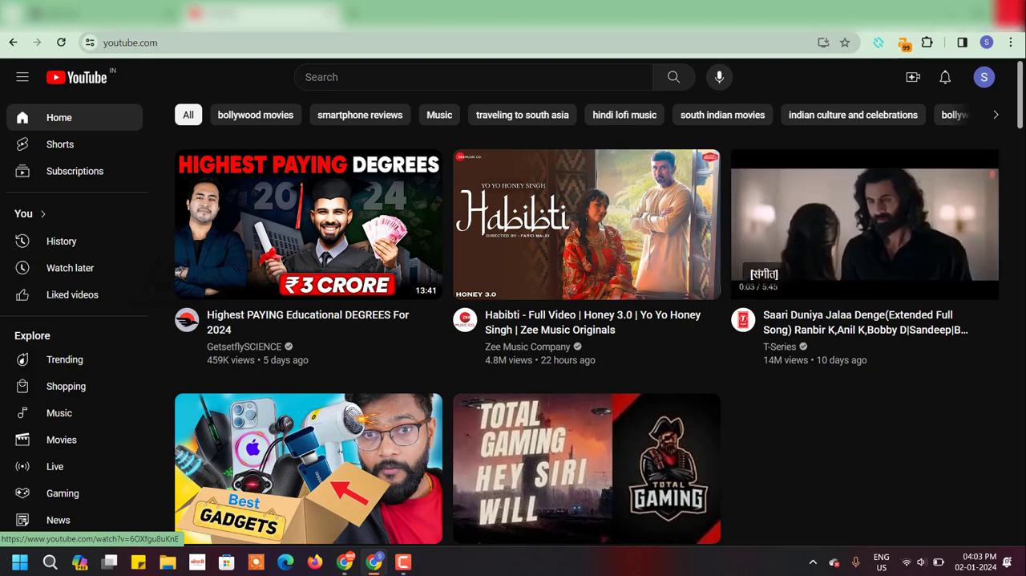
click(986, 80)
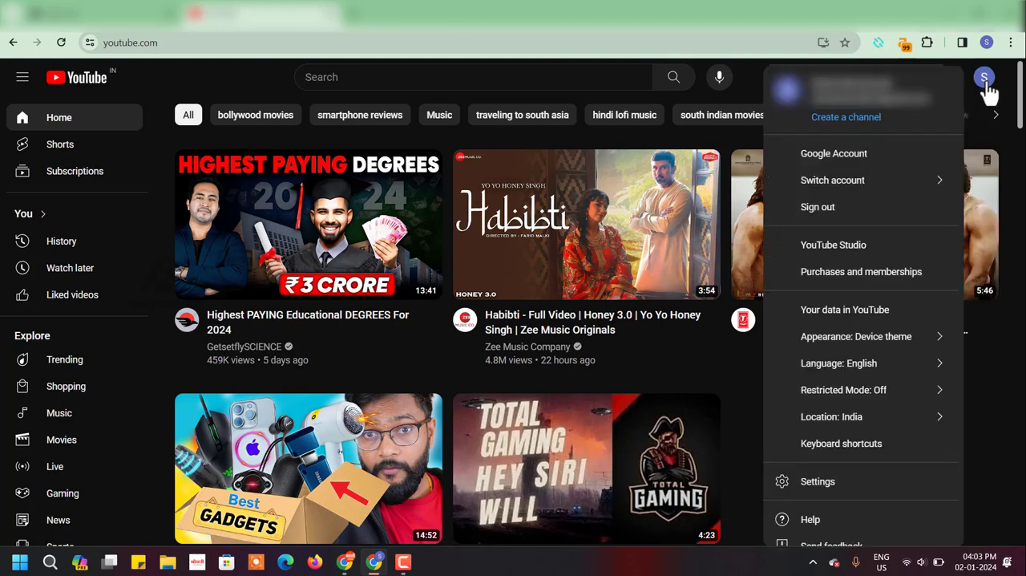
click(852, 122)
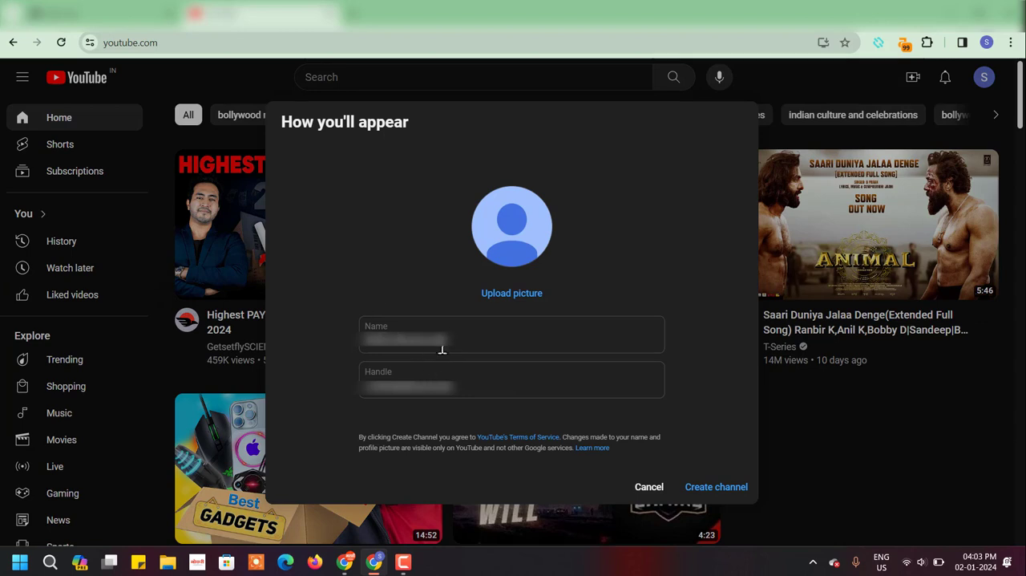
- Clear the prefilled channel name and handle, and enter BeWithUS as the channel name
drag(455, 340, 316, 336)
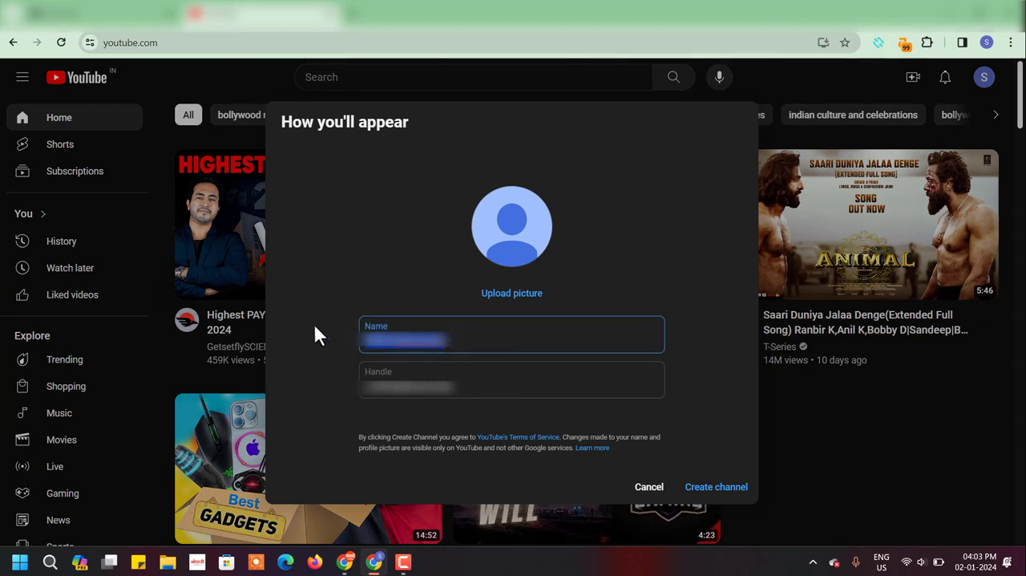
key(BackSpace)
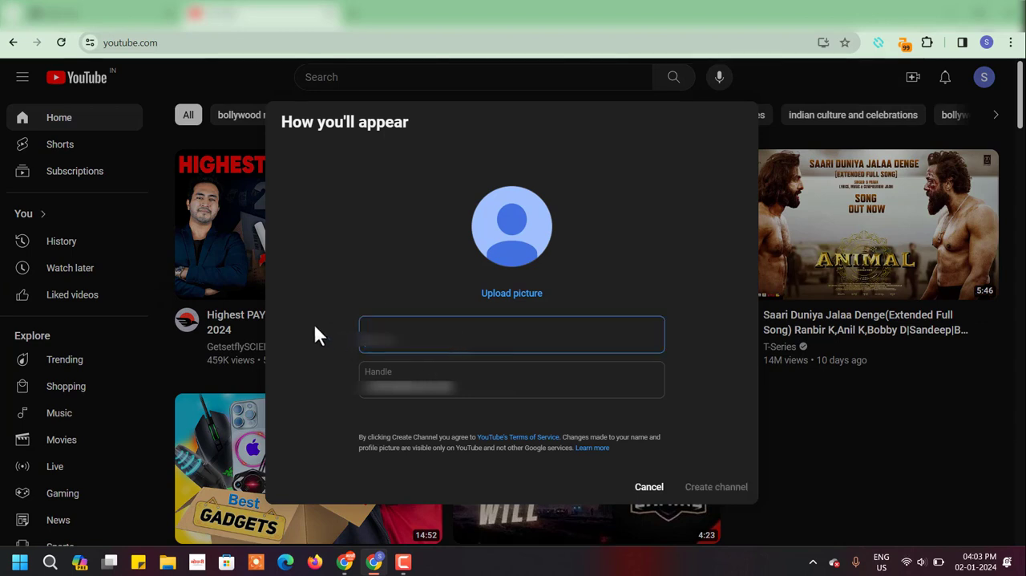
click(408, 380)
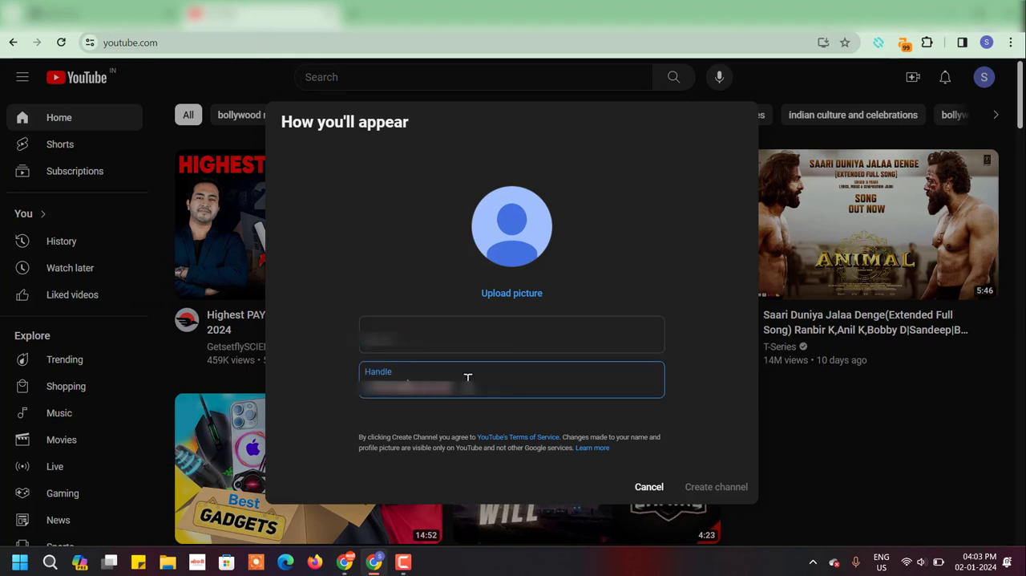
drag(465, 378, 366, 384)
key(BackSpace)
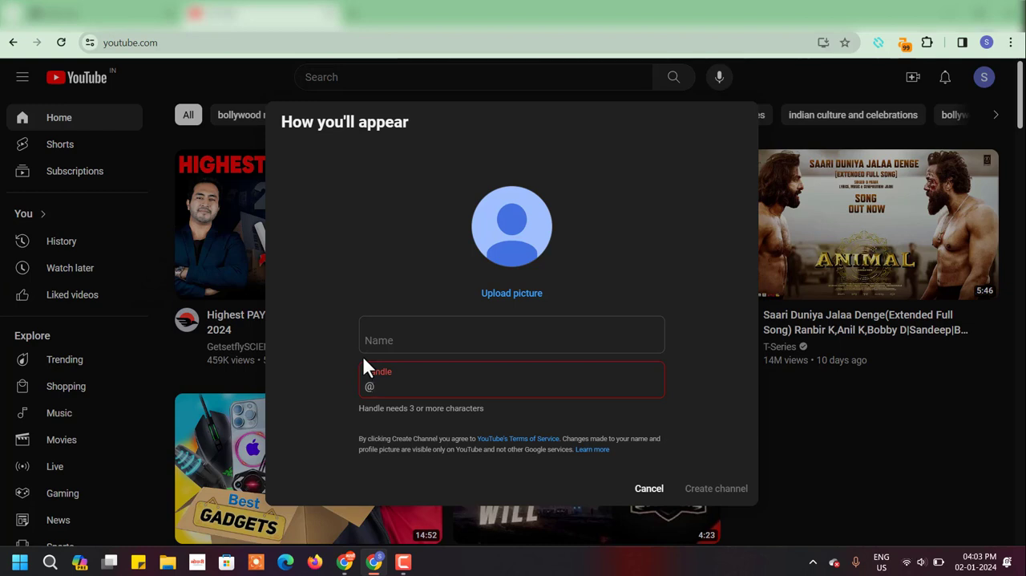
click(376, 343)
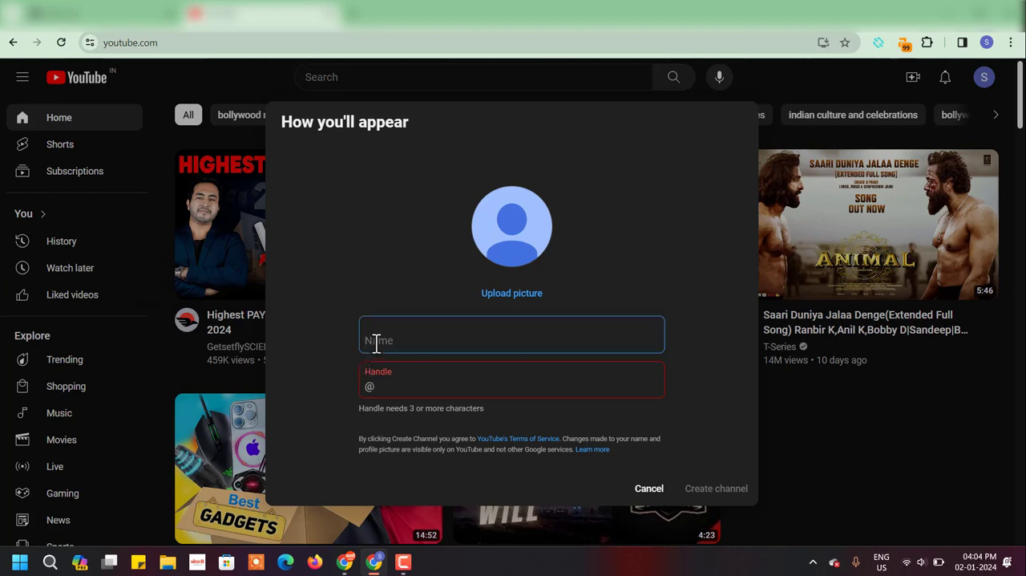
text(Be)
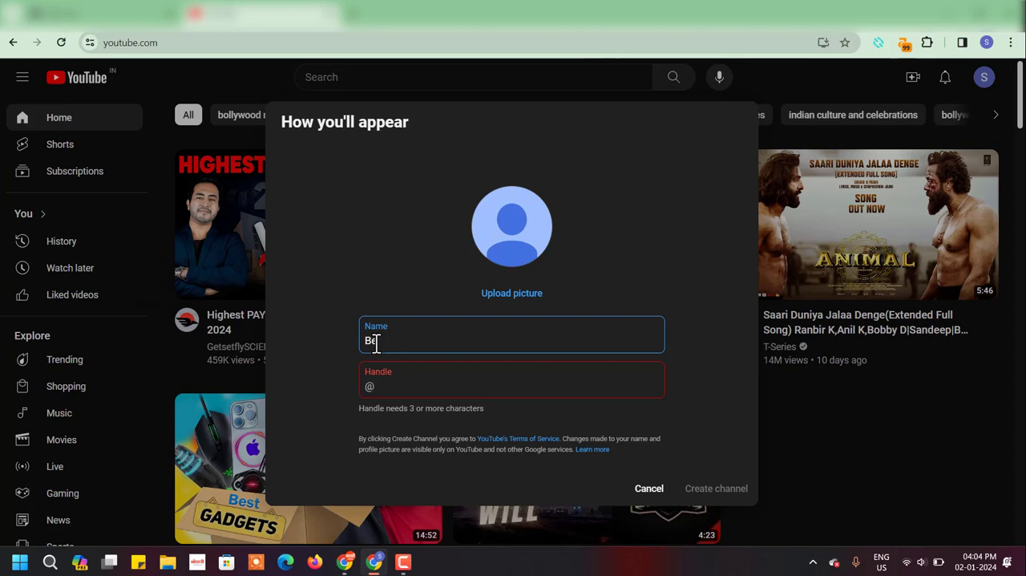
text(WithUS)
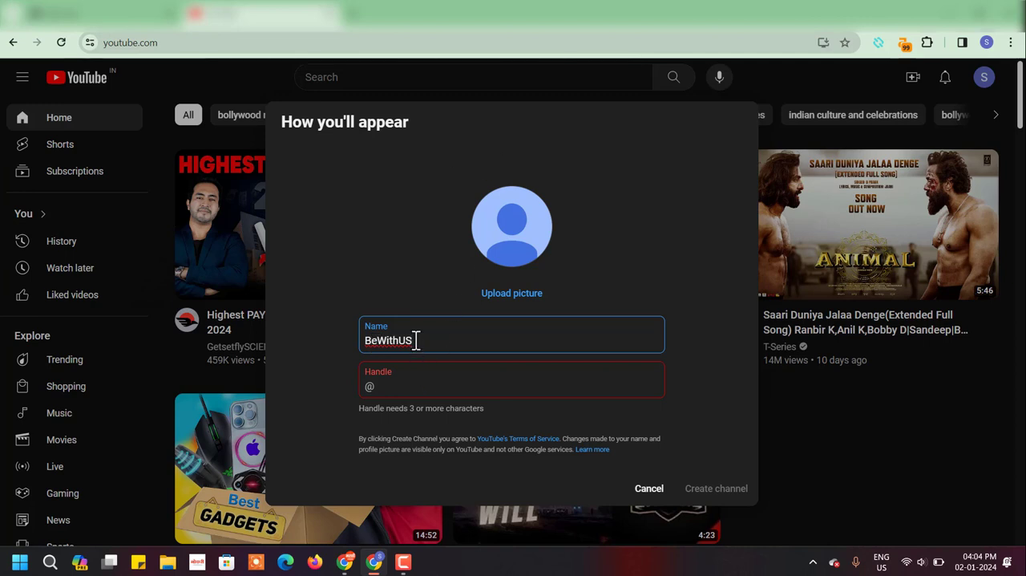
drag(418, 341, 359, 345)
key(ctrl+c)
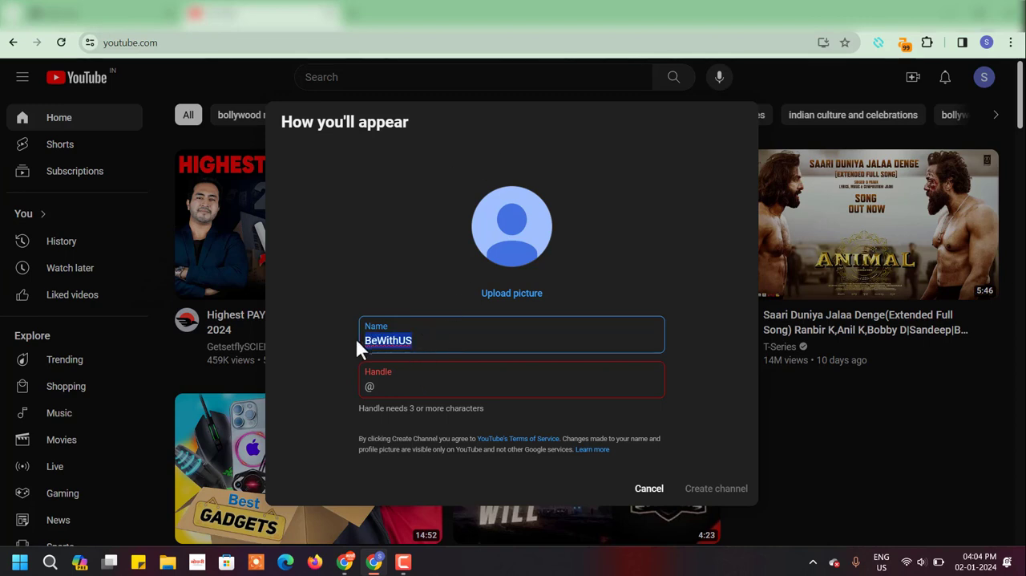
click(448, 388)
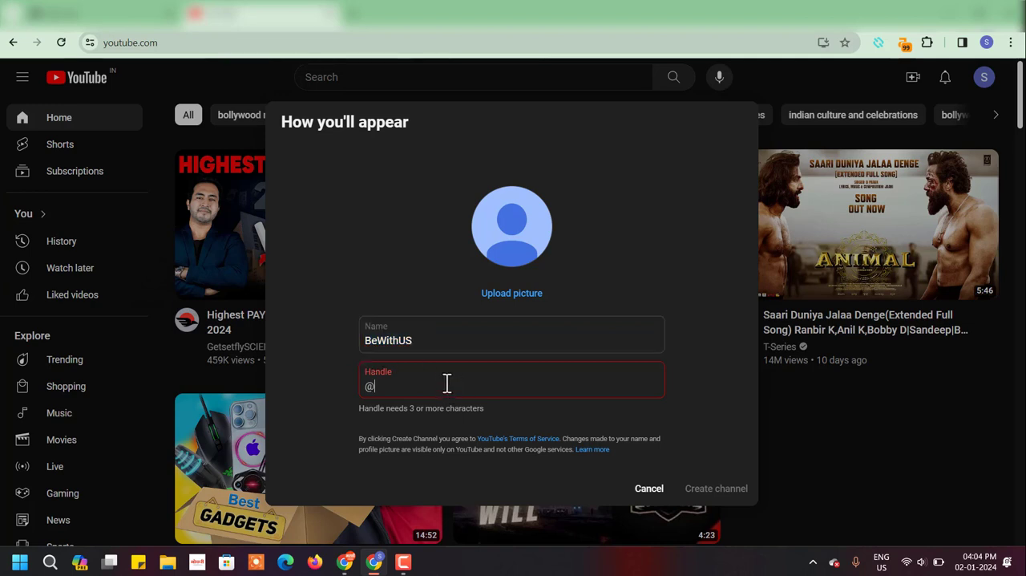
key(ctrl+v)
click(472, 342)
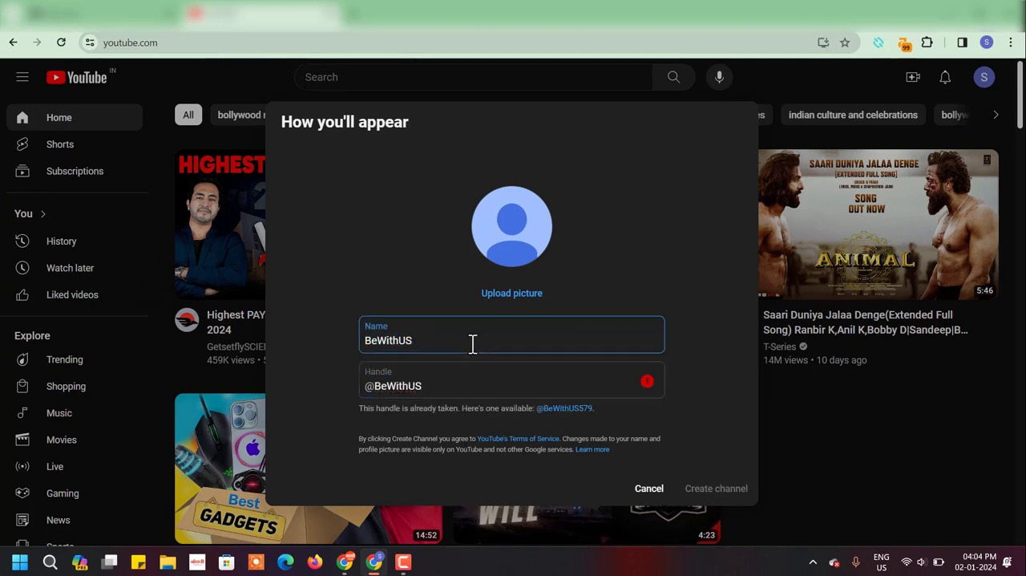
click(457, 391)
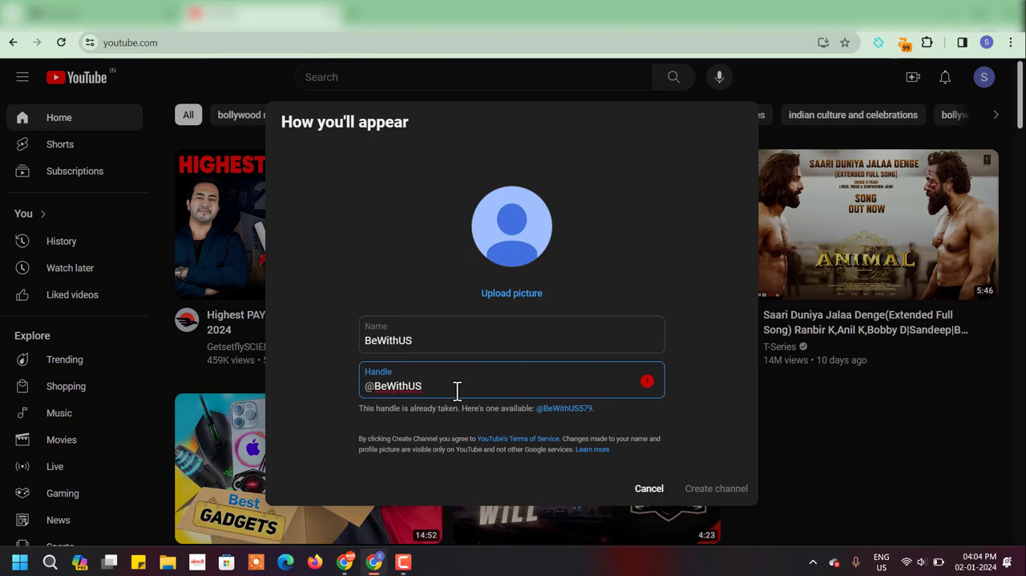
text(_)
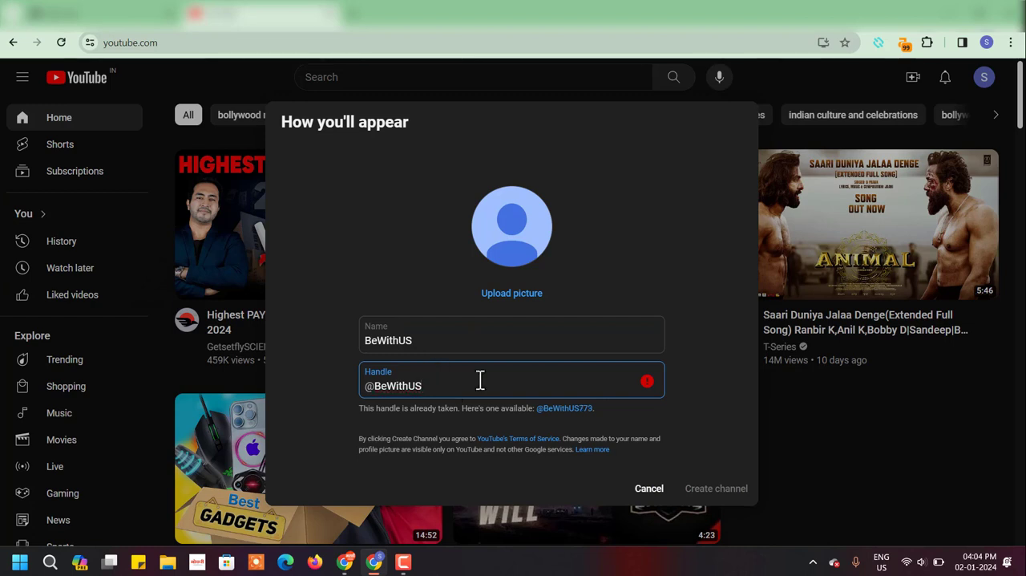
text(YT)
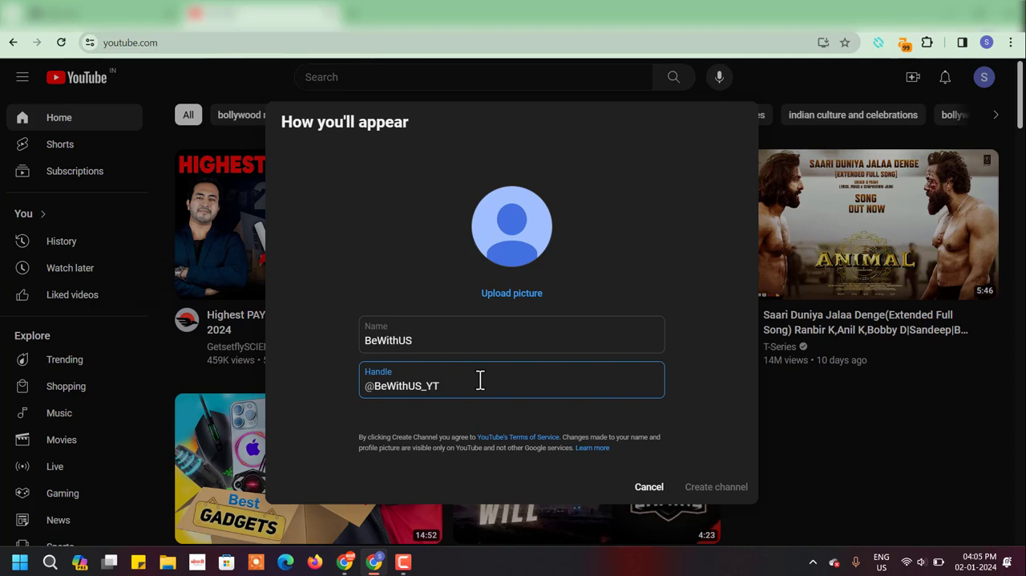
click(447, 354)
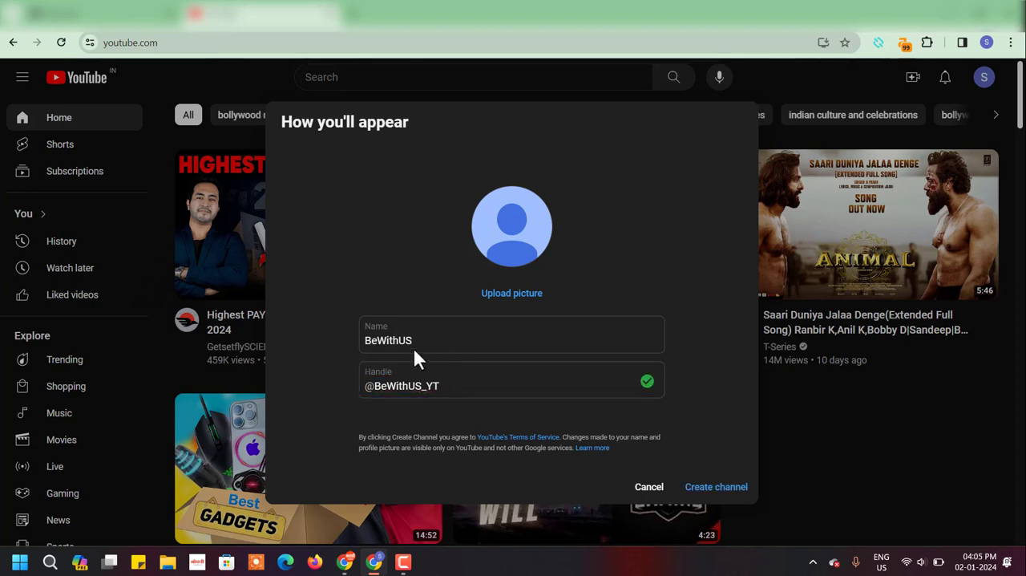
click(416, 339)
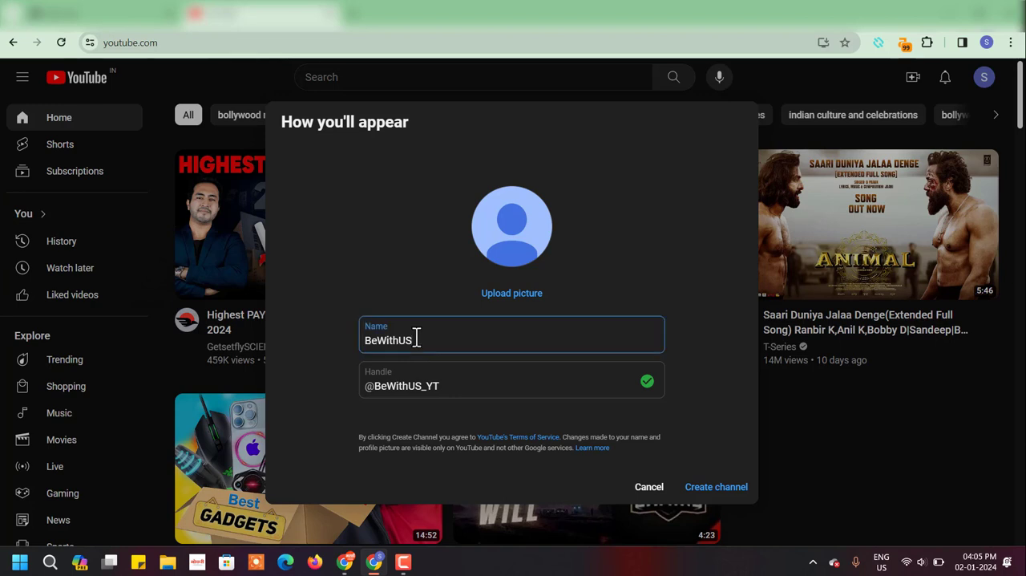
click(395, 390)
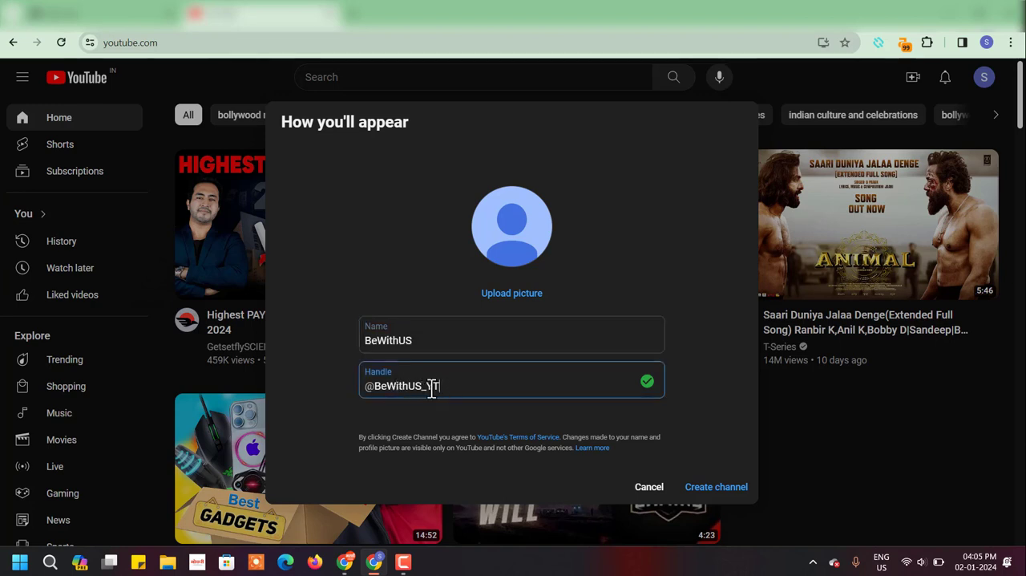
drag(438, 389, 367, 385)
click(421, 389)
- Upload the Black Modern Entertainment Logo image from Downloads as the profile picture and create the channel
click(507, 295)
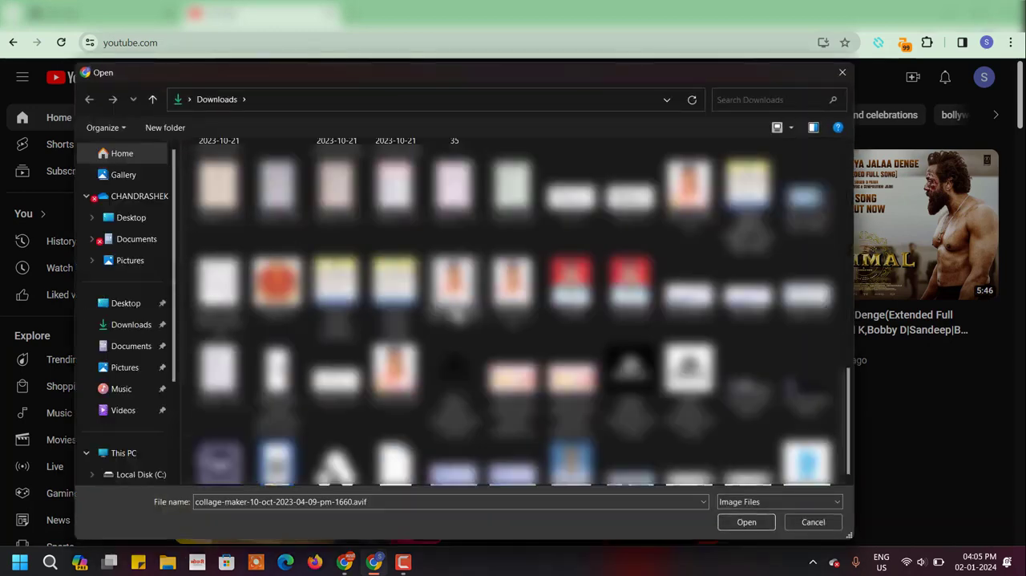
click(703, 384)
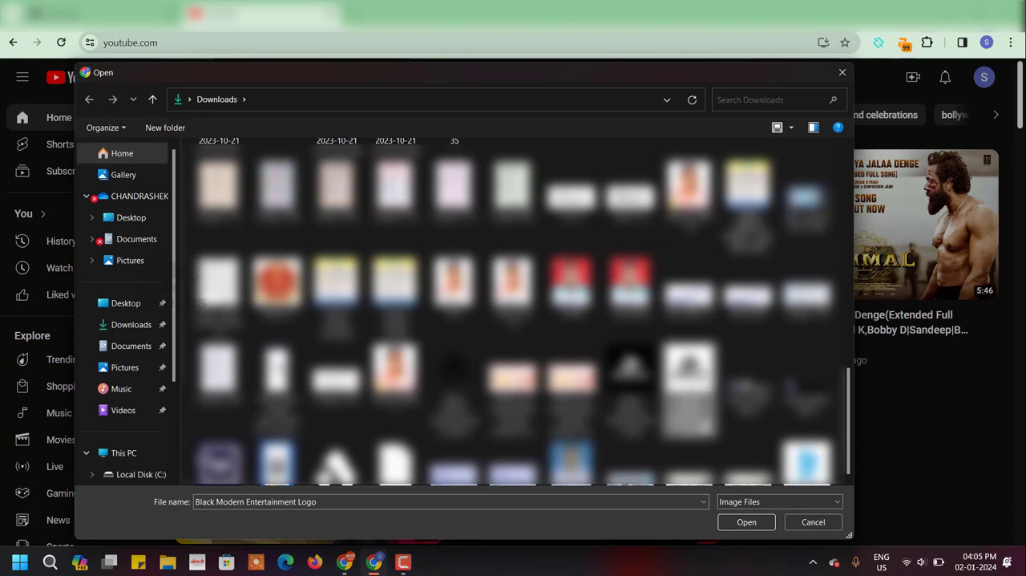
click(731, 526)
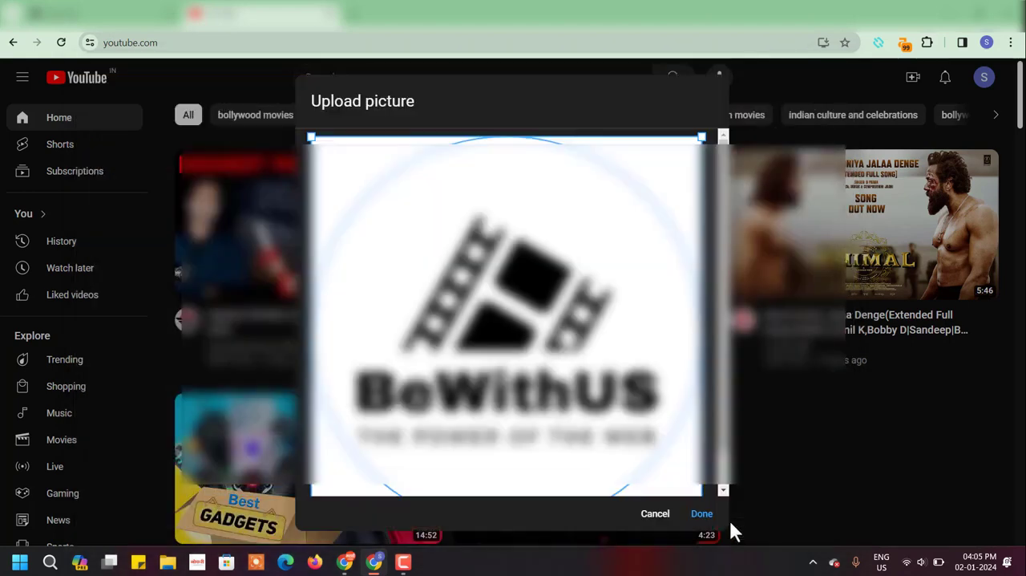
click(706, 518)
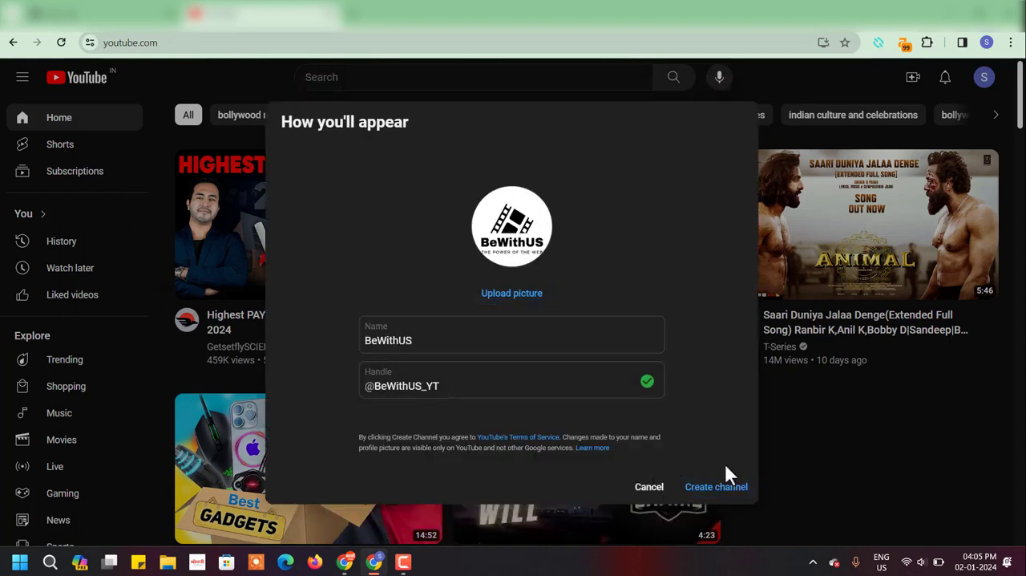
click(715, 492)
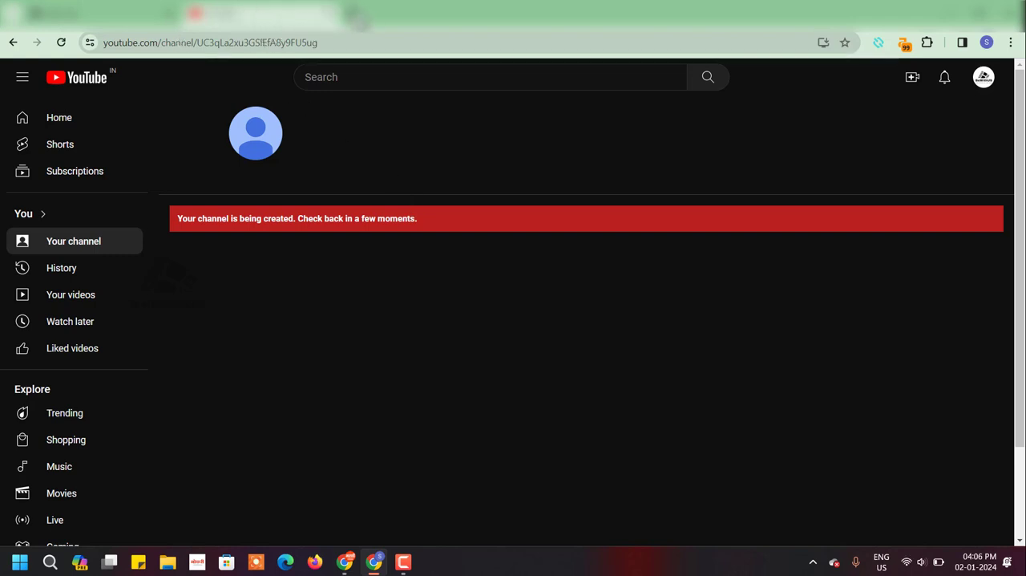
- Open the YouTube home page in a new browser tab by way of the Google homepage
click(353, 14)
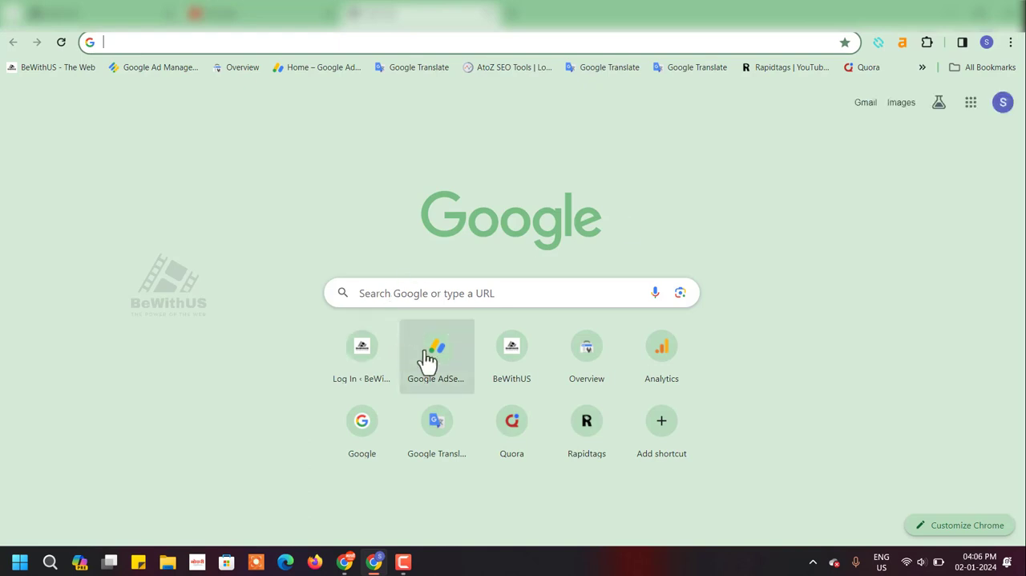
text(google.com)
key(Return)
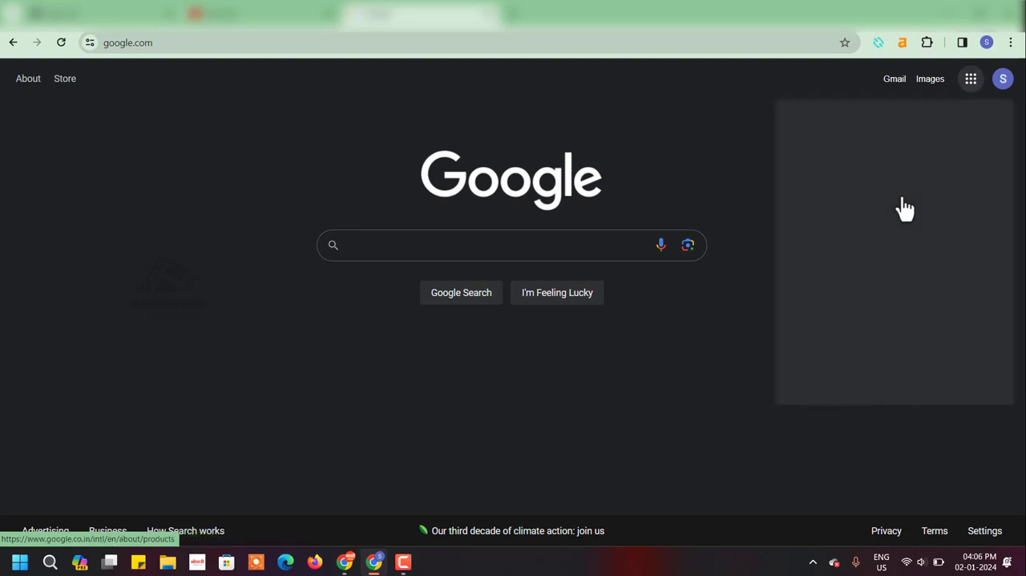
click(828, 222)
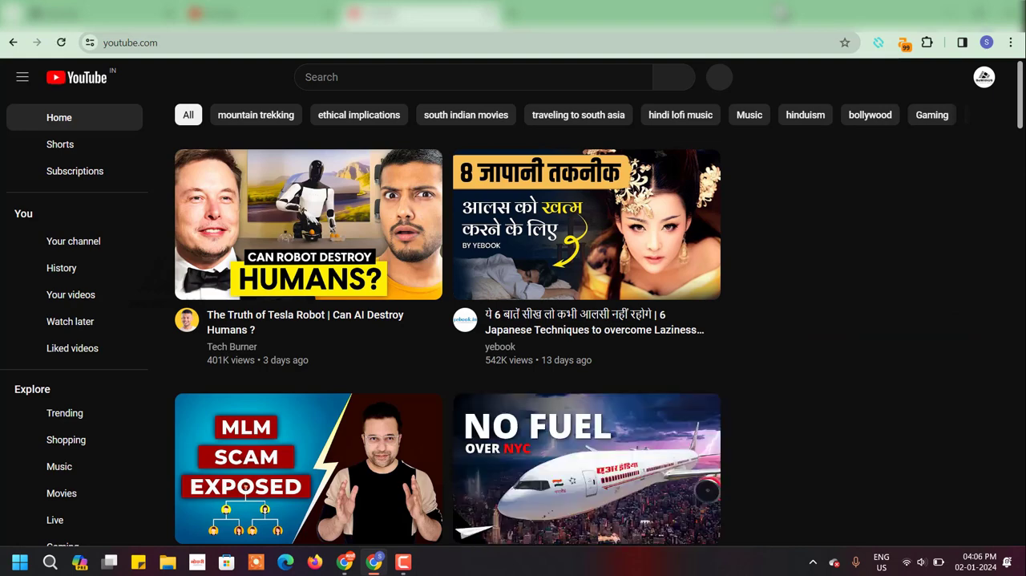
- Check the channel name and handle in the account details and open the BeWithUS channel page
click(984, 78)
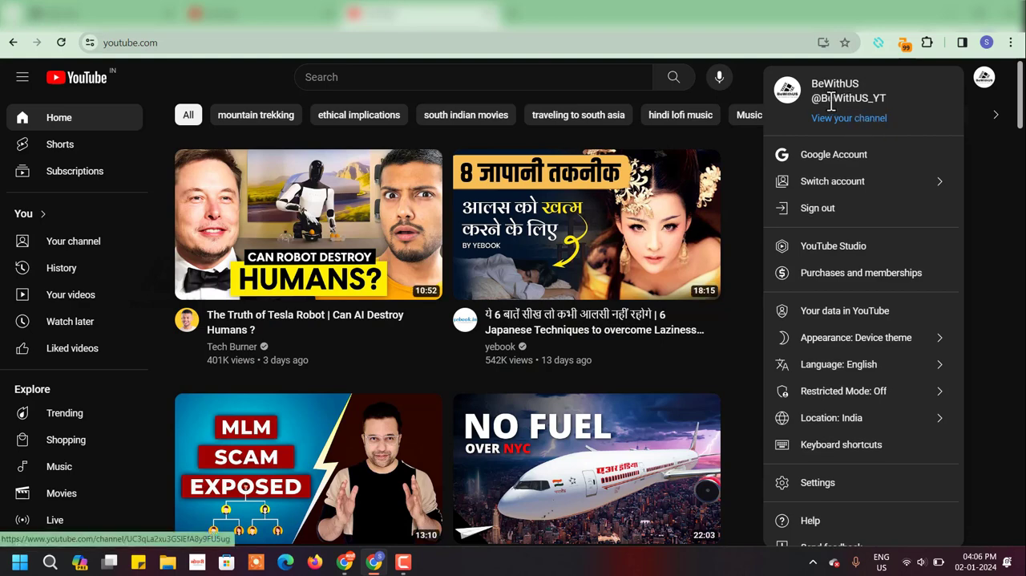
drag(821, 98, 886, 98)
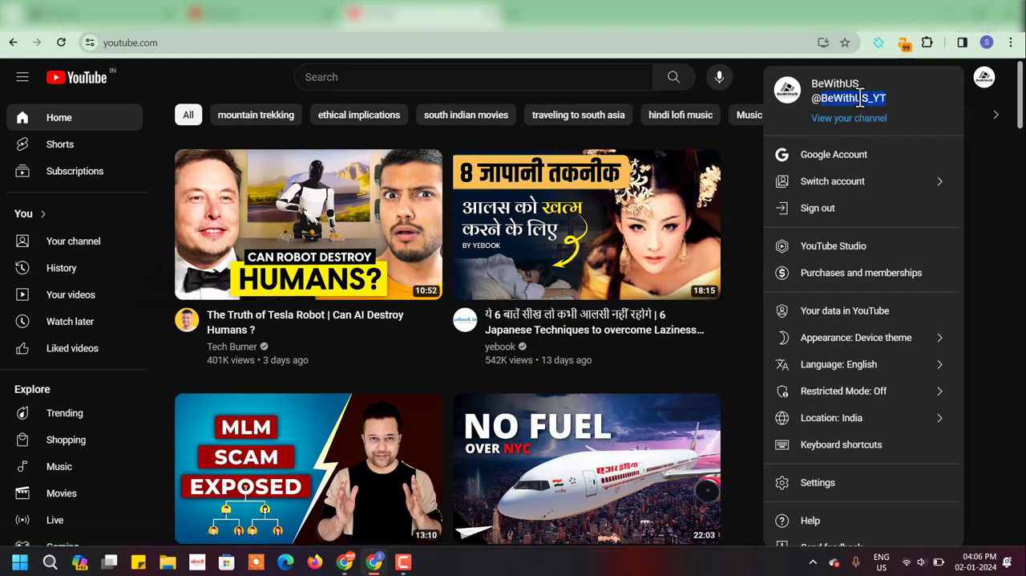
click(886, 101)
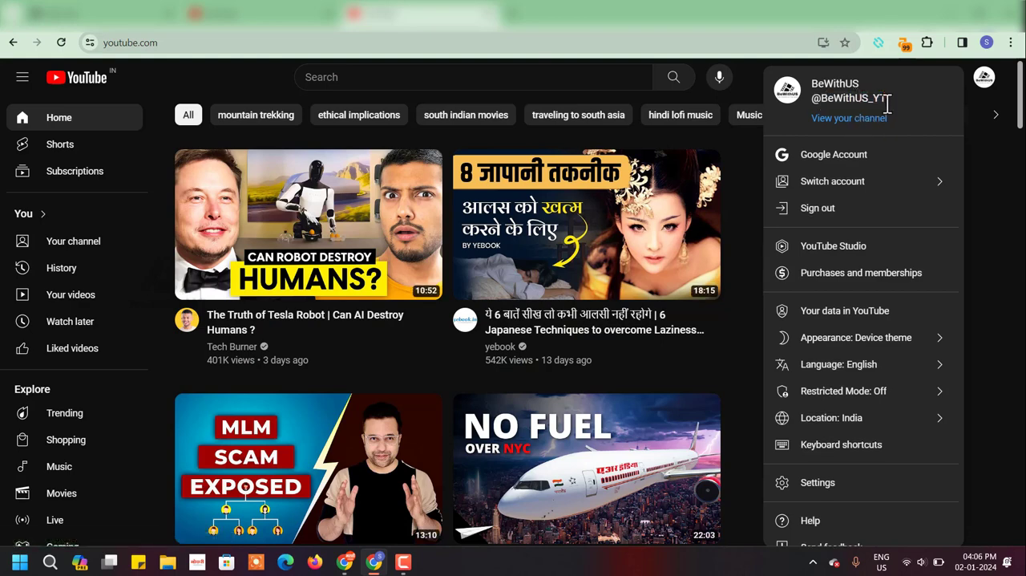
click(849, 122)
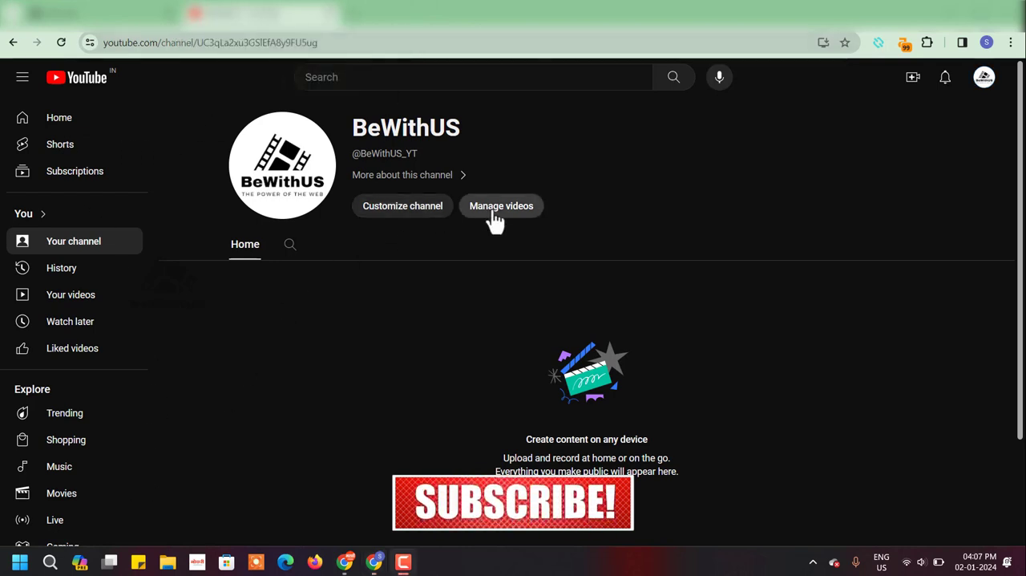
- Open the channel's customization page in YouTube Studio and review the Video spotlight section of the layout settings
click(423, 213)
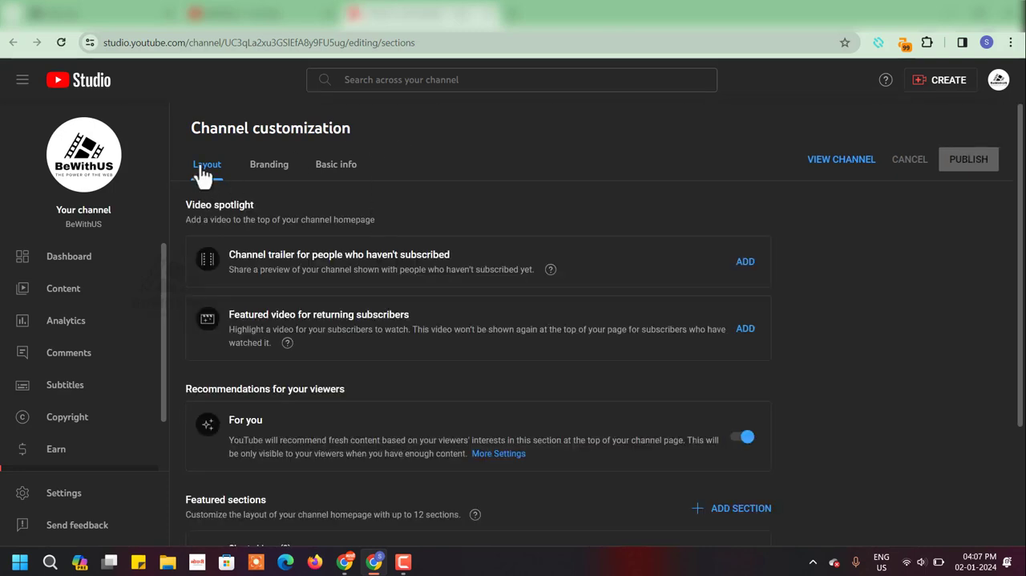
triple_click(201, 204)
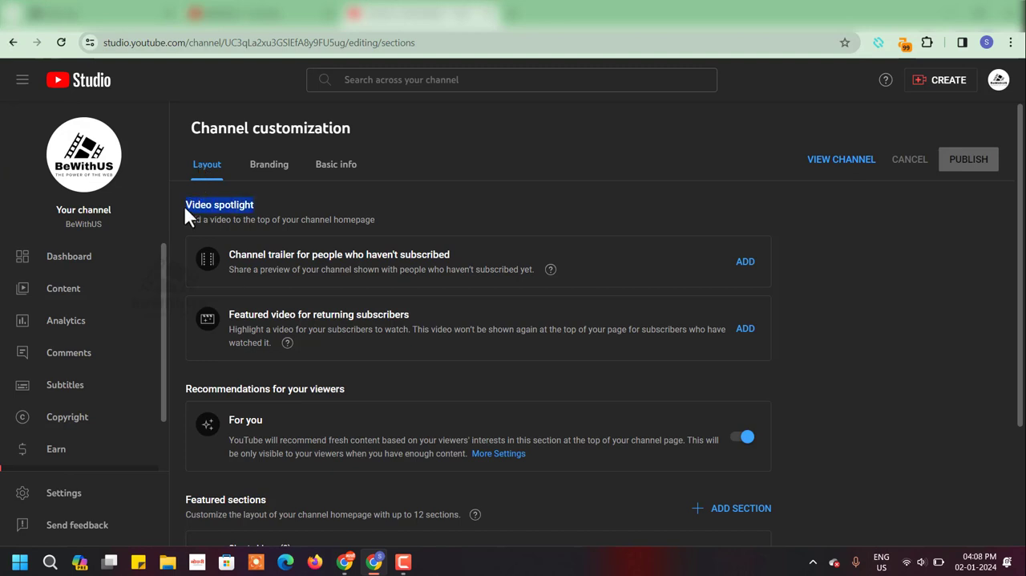
double_click(189, 205)
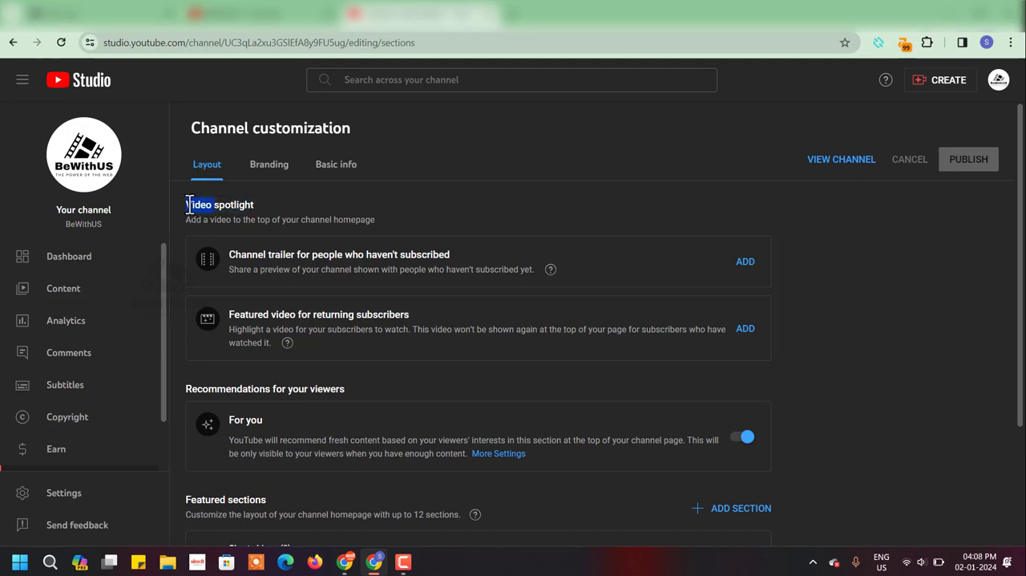
triple_click(239, 205)
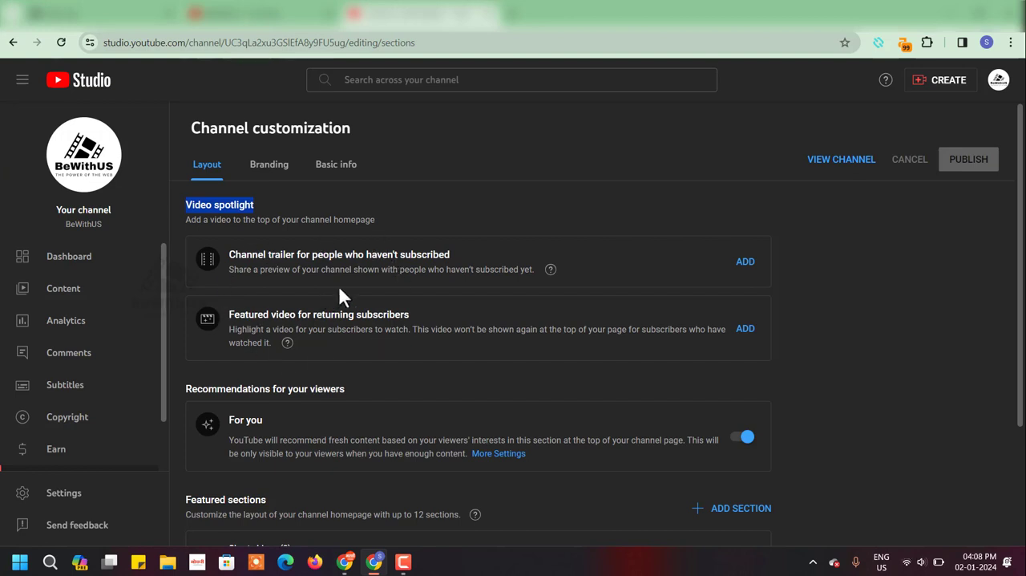
- Check the recommended banner size in the branding settings, then upload the BeWithUS banner image from Downloads and accept its crop
click(265, 177)
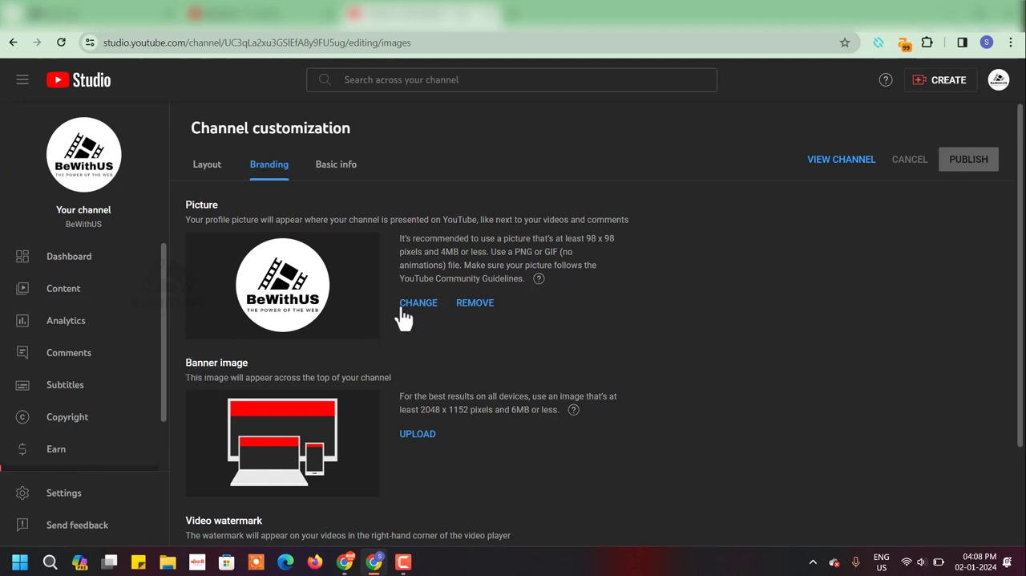
scroll(418, 322, down, 2)
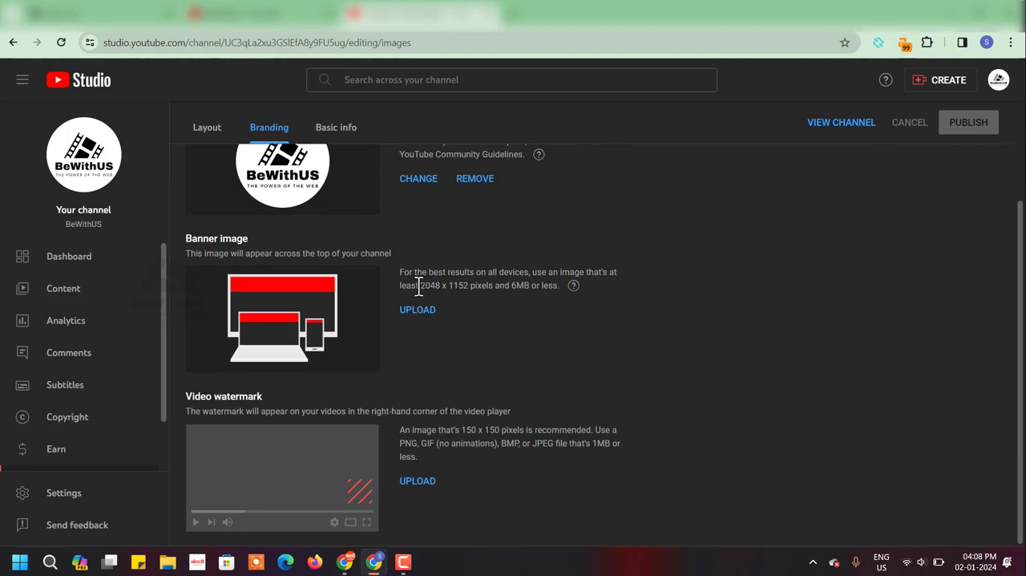
drag(416, 286, 473, 288)
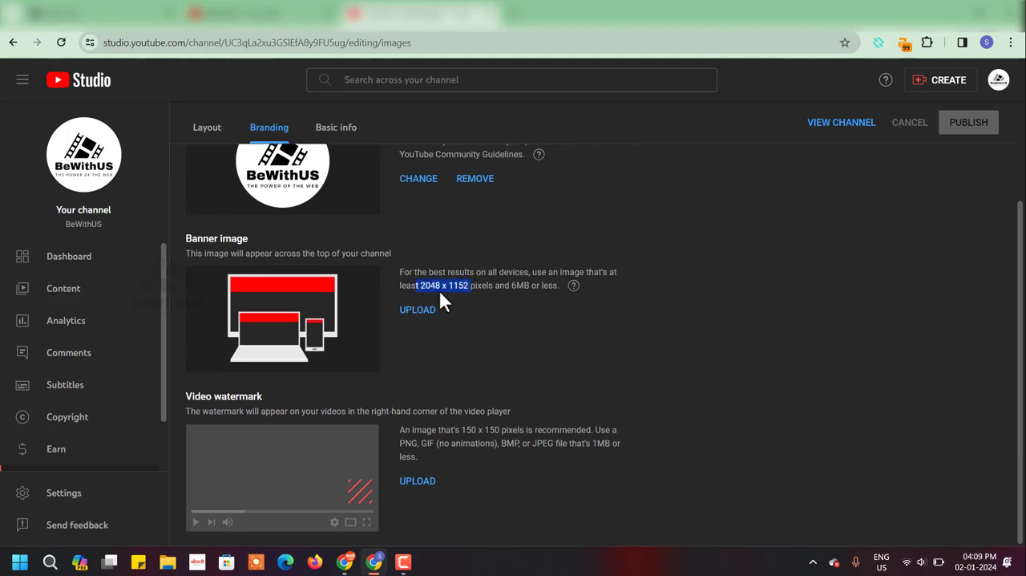
click(425, 317)
click(425, 318)
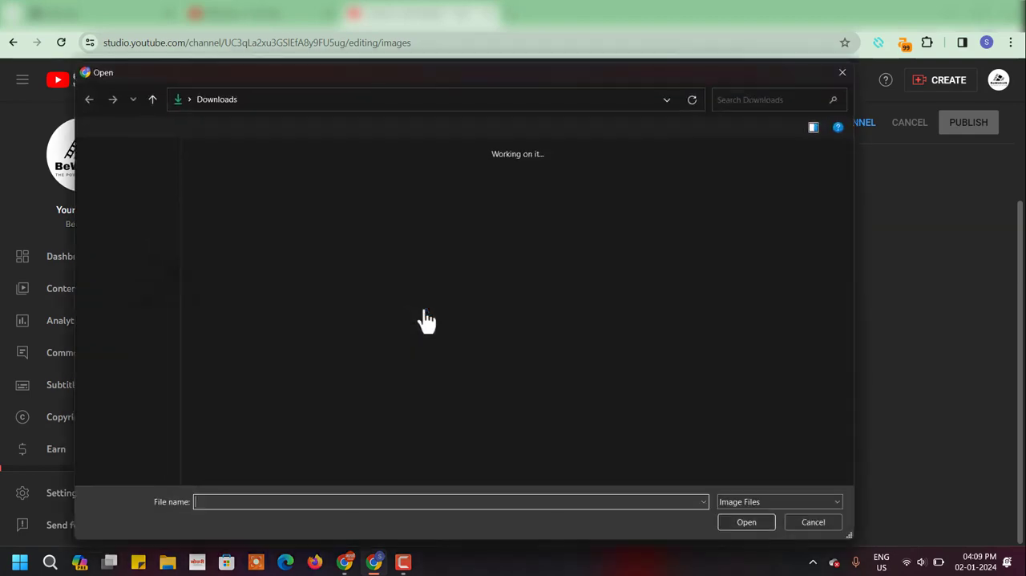
click(744, 522)
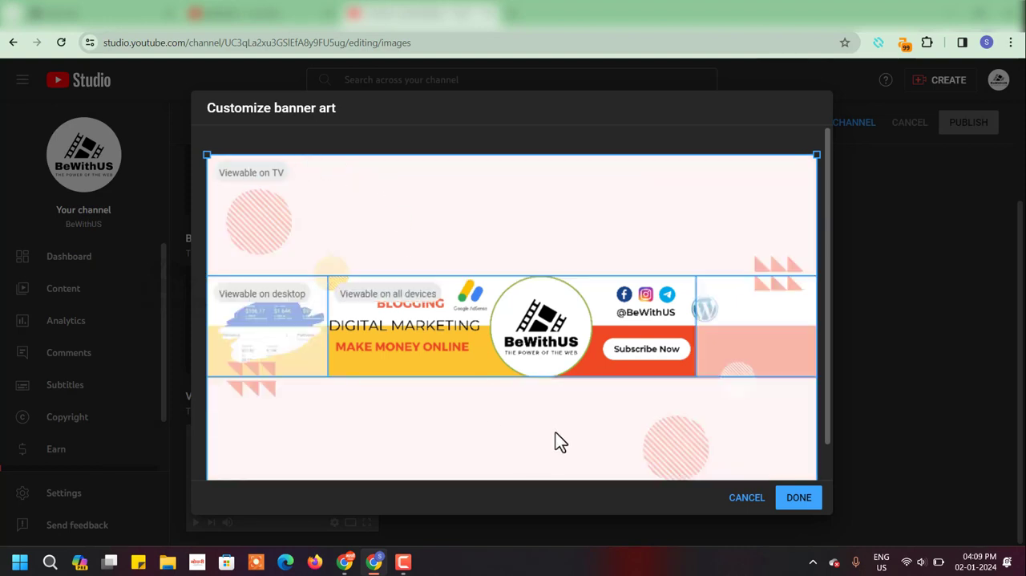
click(805, 505)
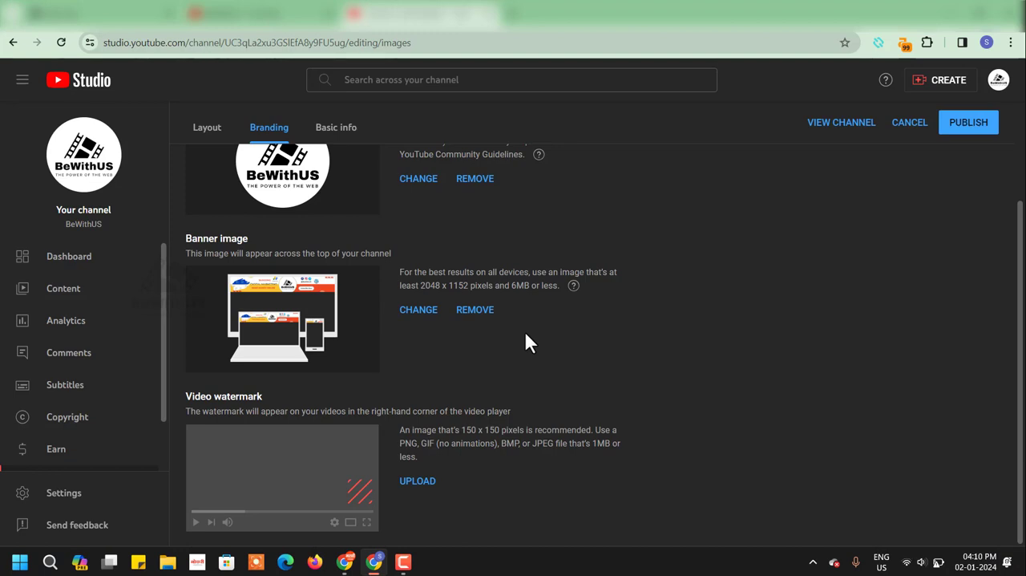
- Upload the BeWithUS logo from Downloads as the video watermark, accept its crop and publish the branding changes
click(425, 483)
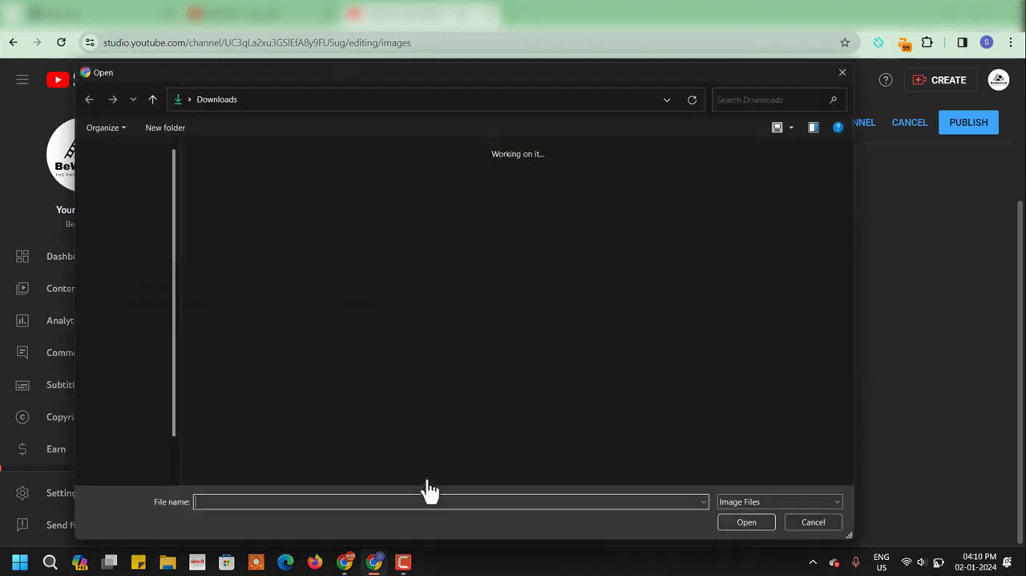
click(447, 337)
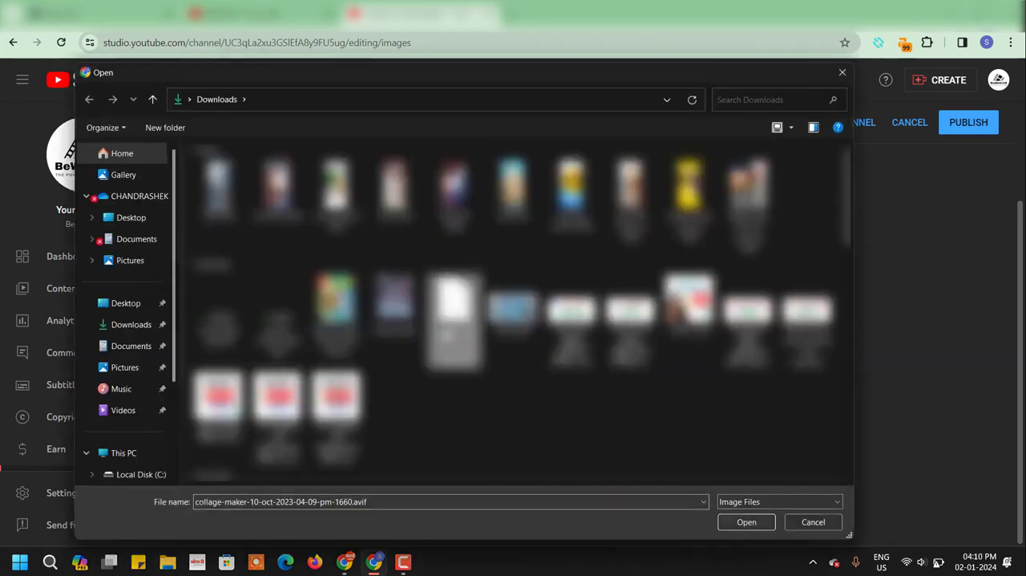
scroll(447, 337, down, 6)
click(738, 521)
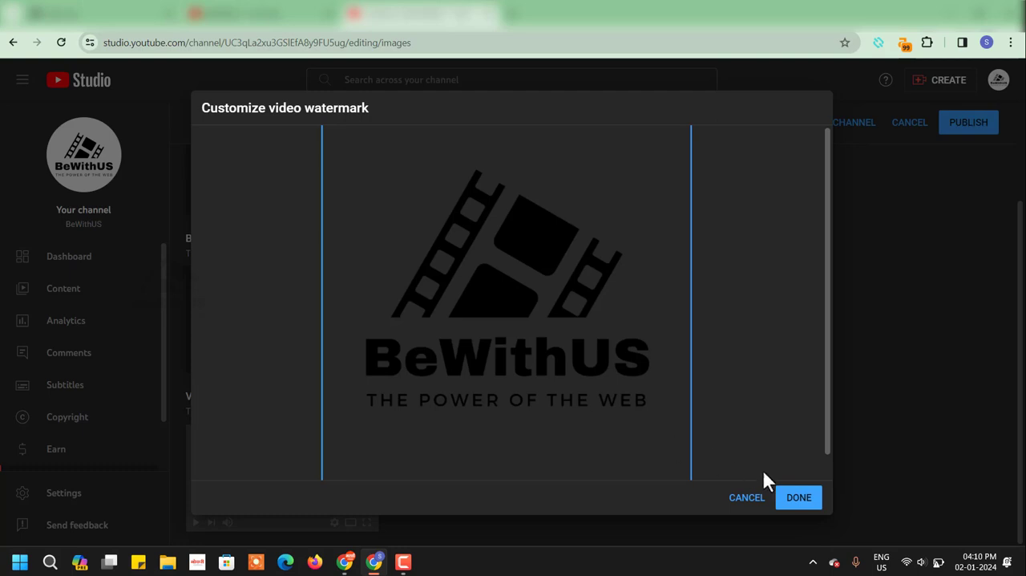
click(801, 498)
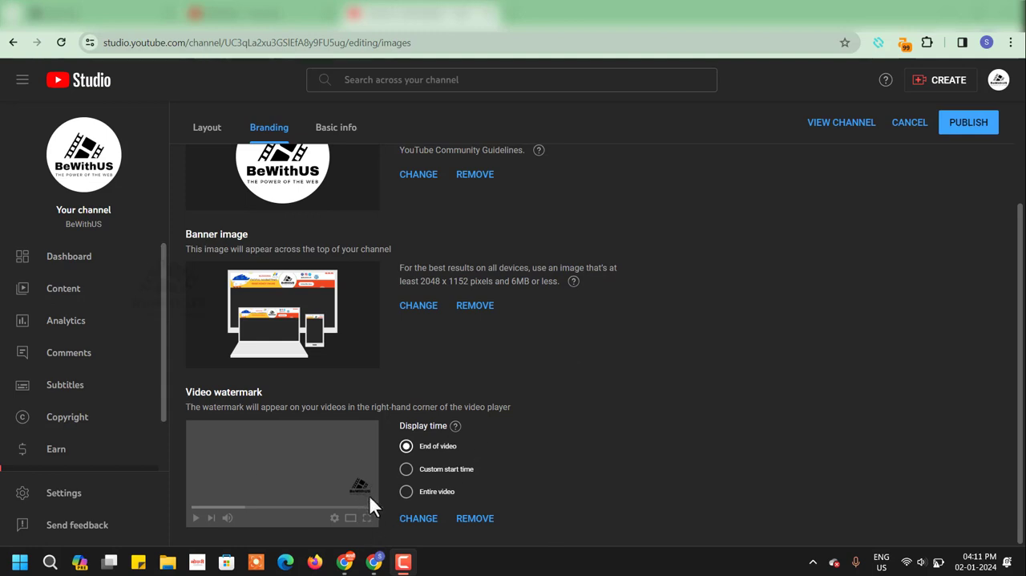
click(978, 128)
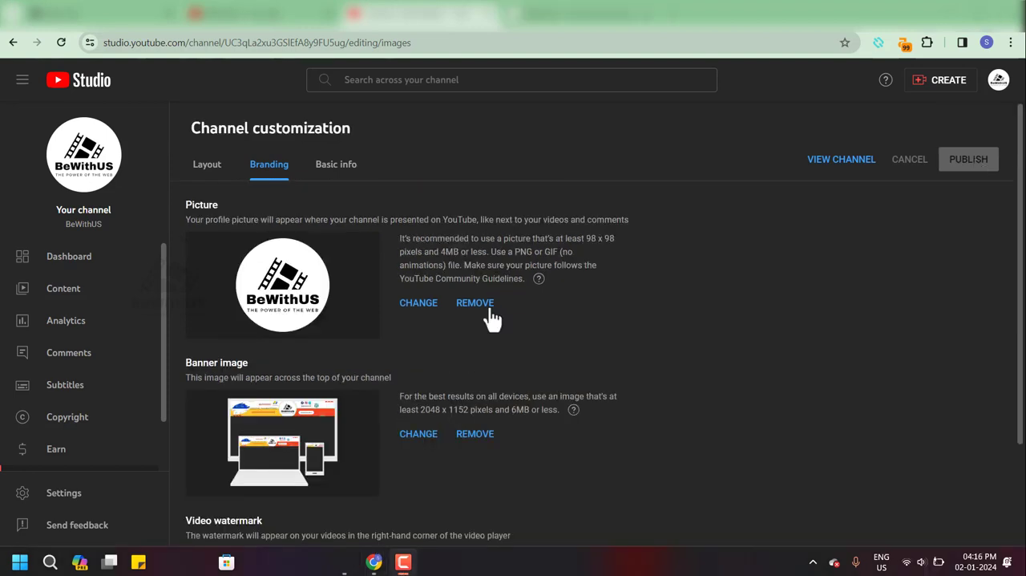
- Review the channel's name, handle, description and language options in the basic info settings
click(329, 170)
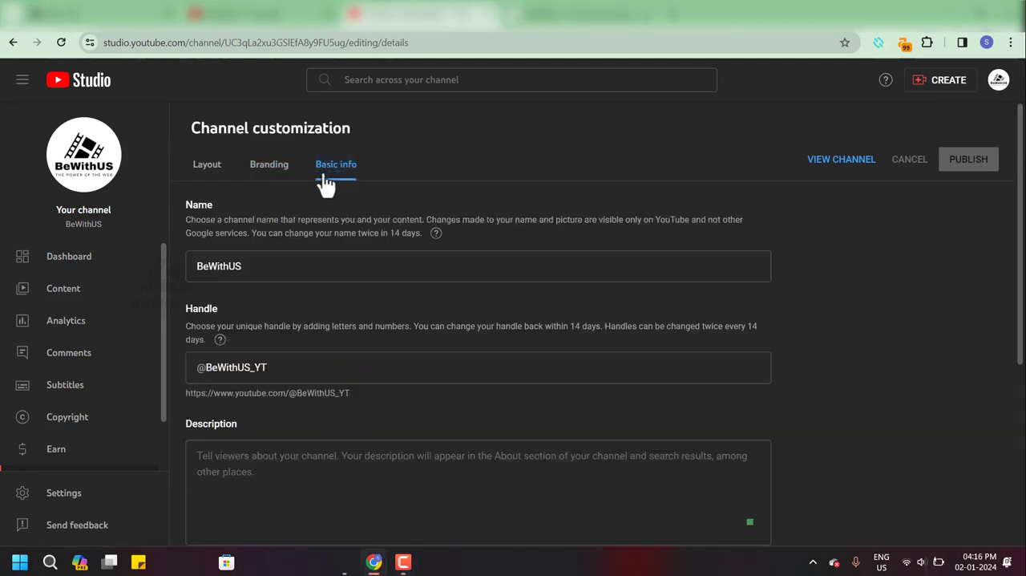
drag(97, 269, 156, 268)
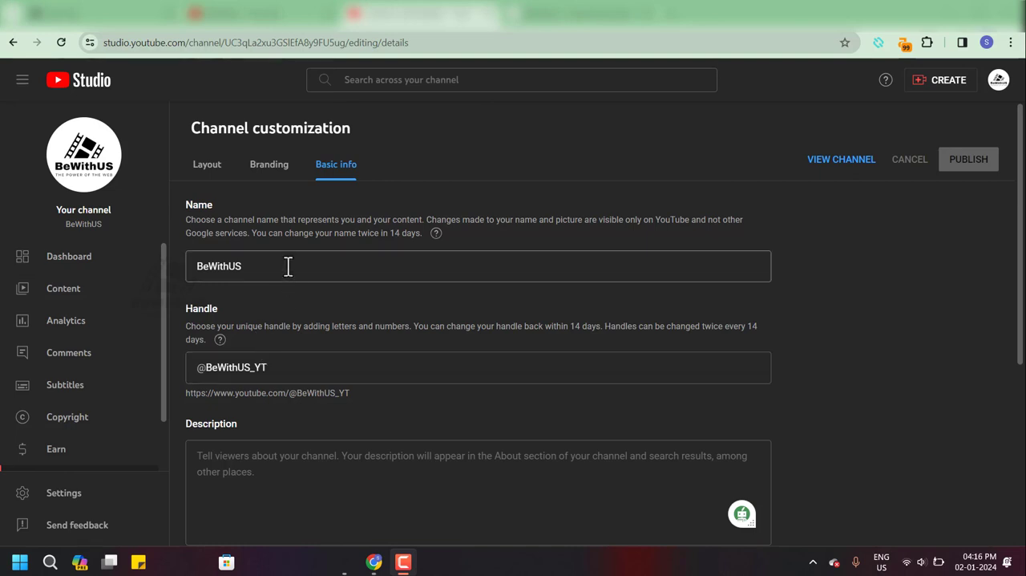
scroll(320, 269, down, 1)
click(258, 397)
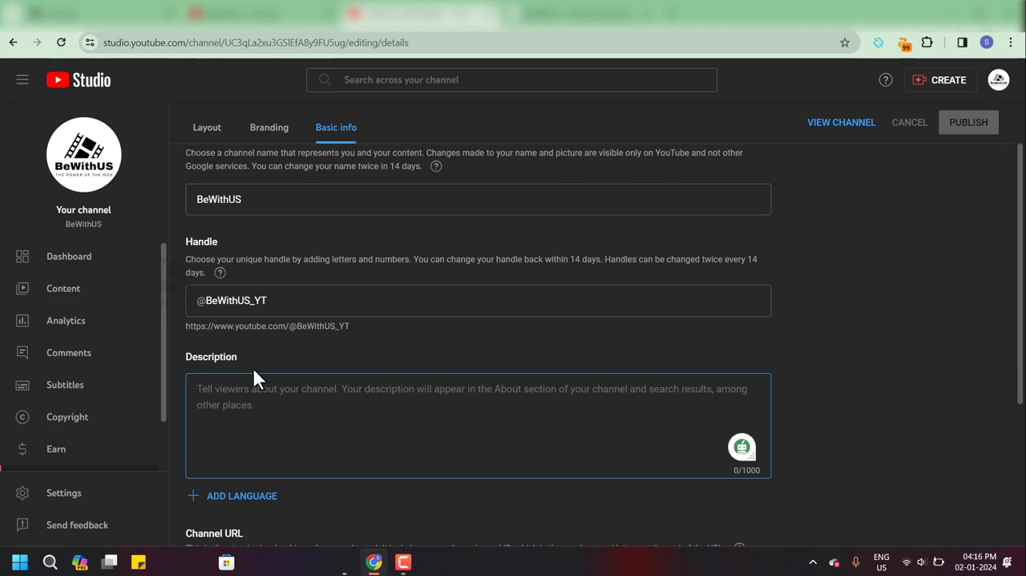
scroll(252, 366, down, 2)
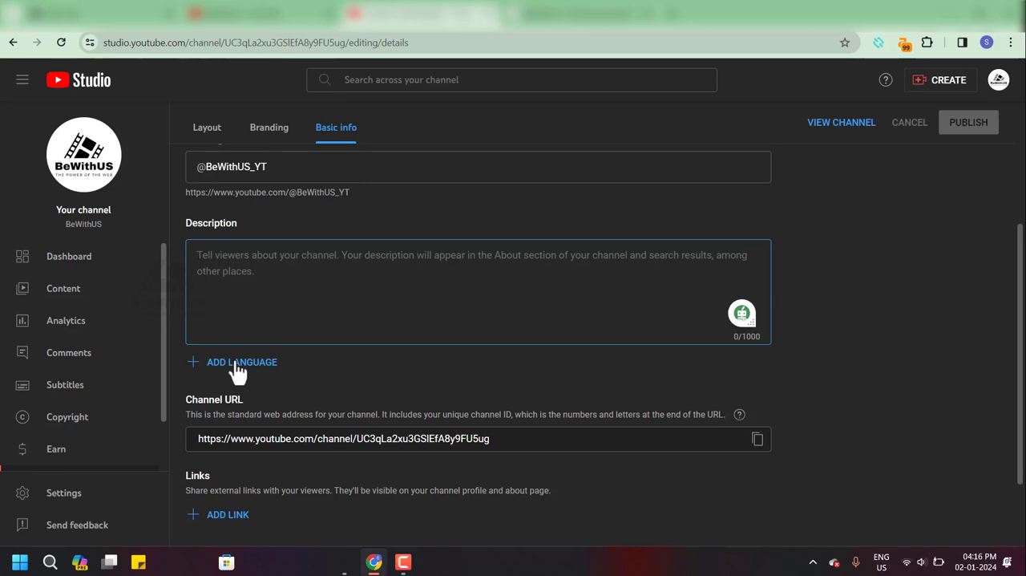
scroll(232, 381, down, 1)
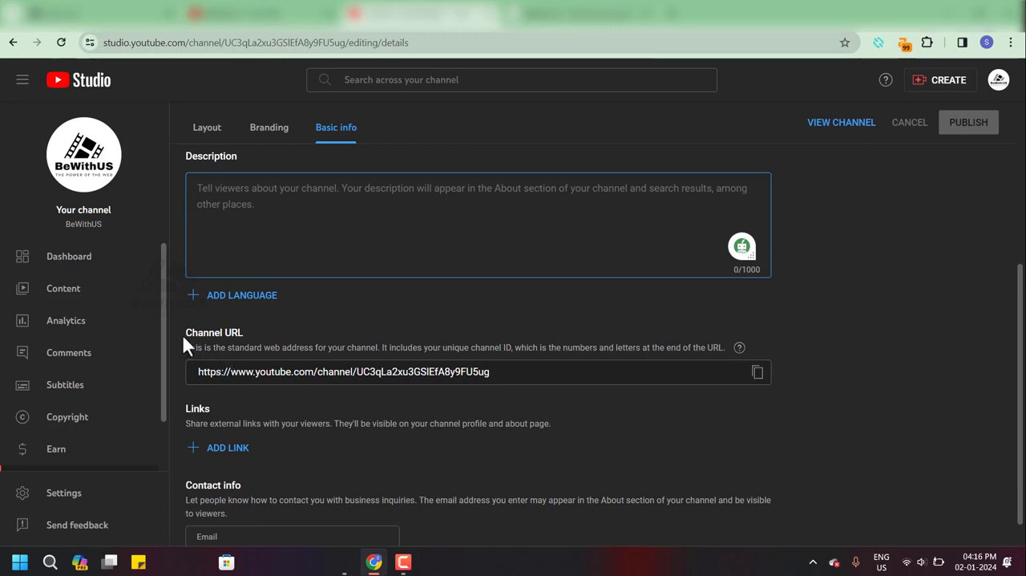
- Copy the channel URL from the basic info settings to the clipboard
click(504, 376)
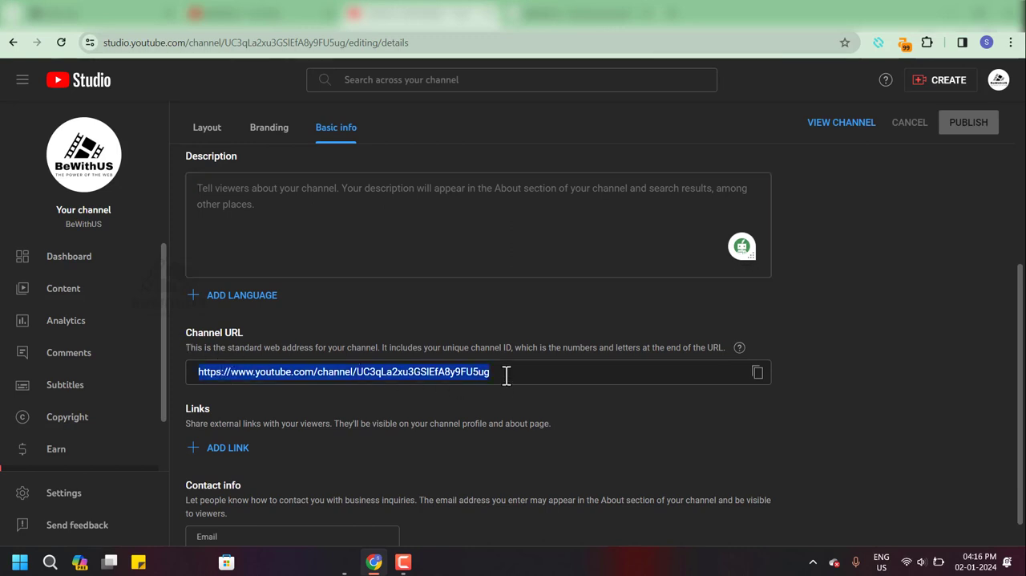
click(326, 378)
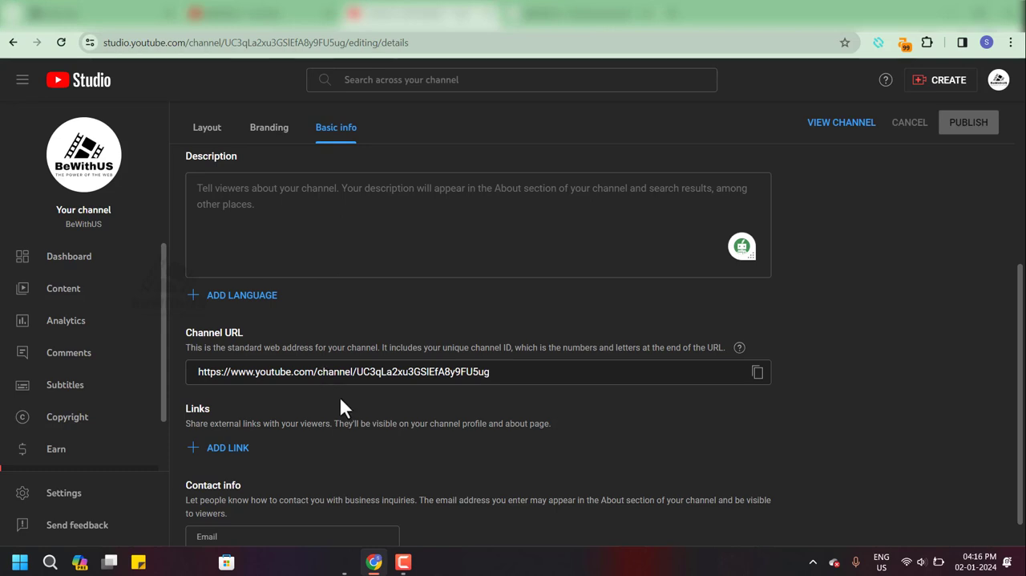
click(757, 373)
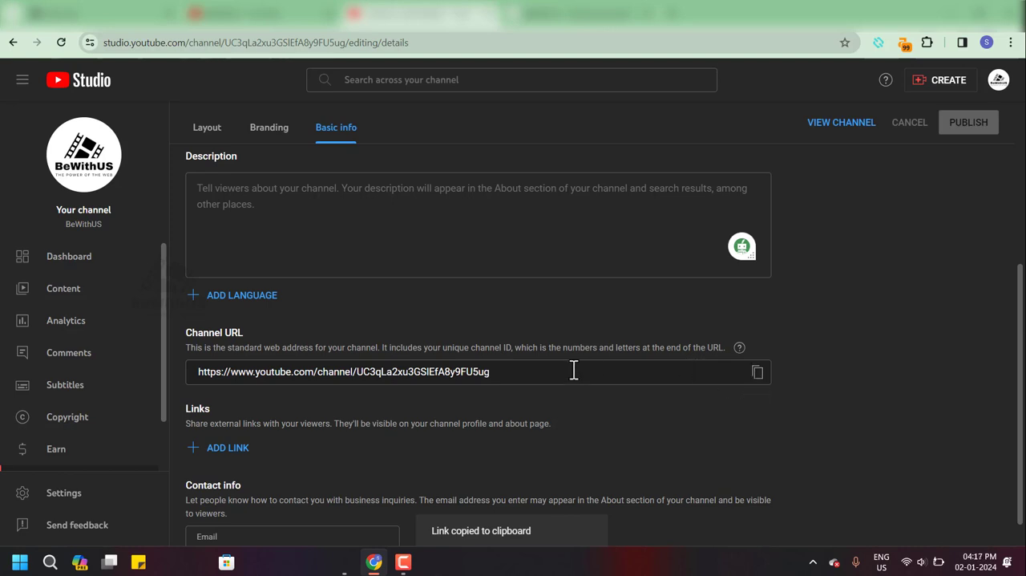
- Examine the external links option and the contact email field in the basic info settings
scroll(285, 445, down, 1)
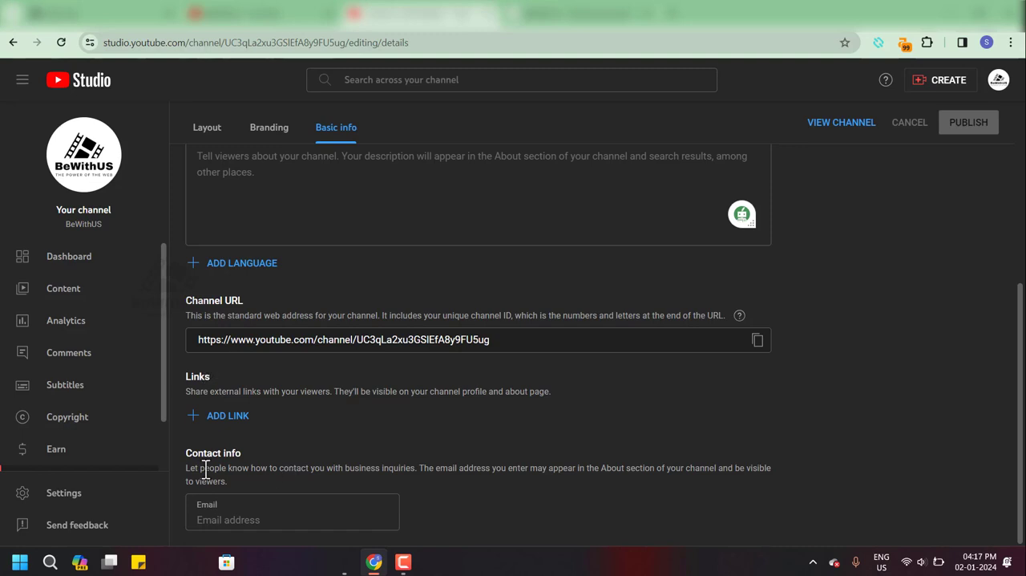
click(219, 513)
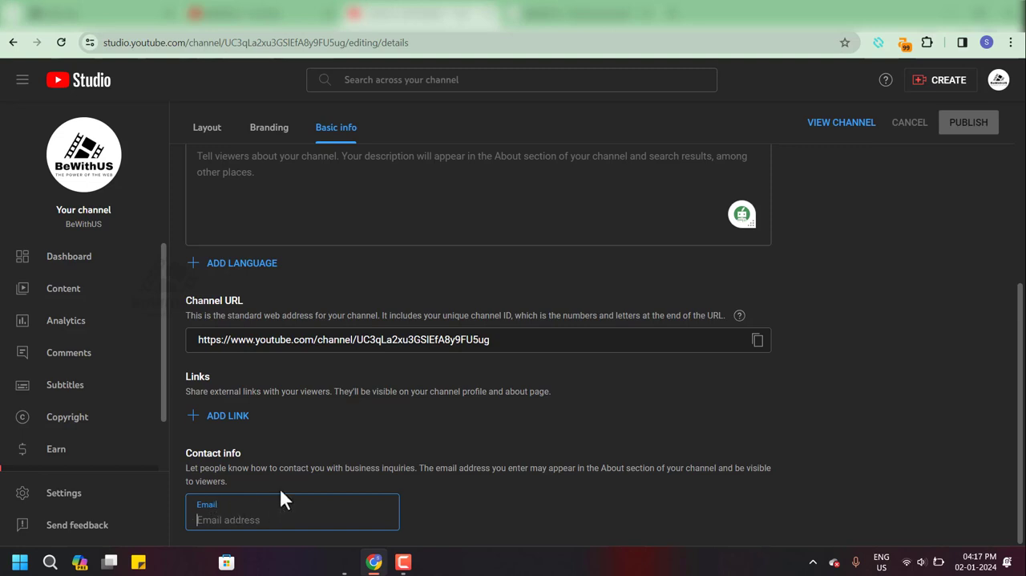
scroll(475, 371, up, 4)
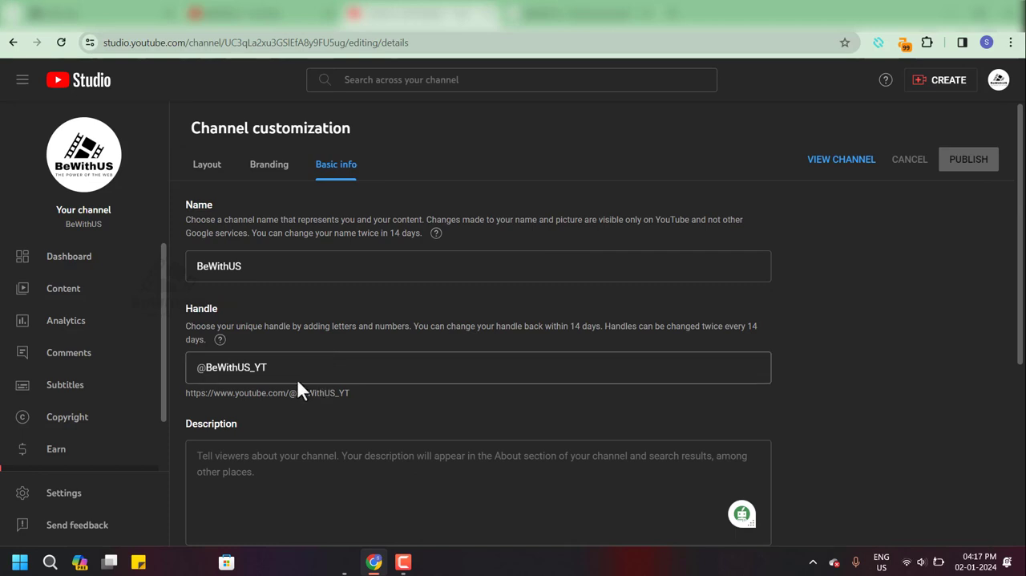
- Show the channel dashboard and open the BeWithUS channel page from the account options
click(76, 261)
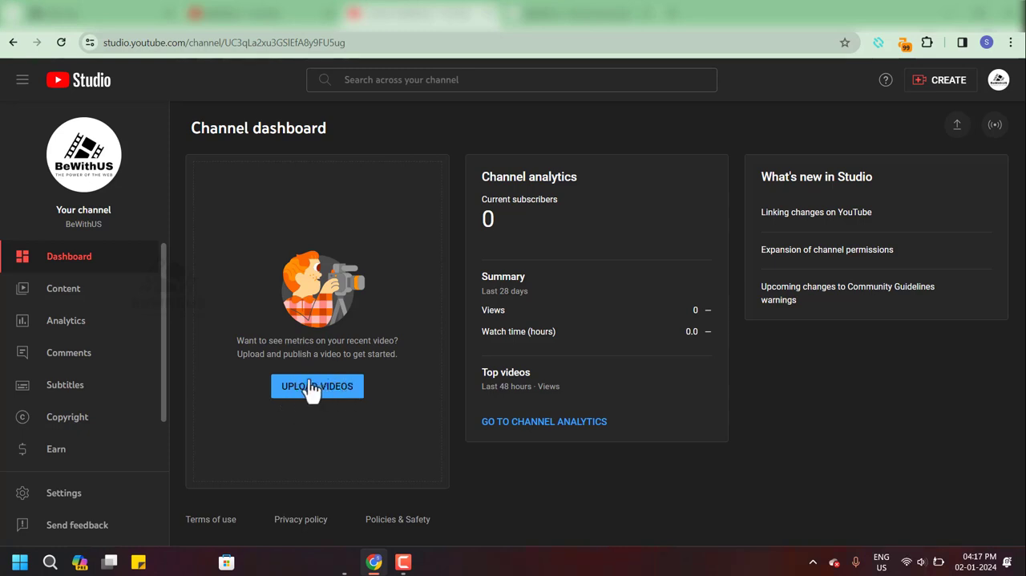
click(998, 83)
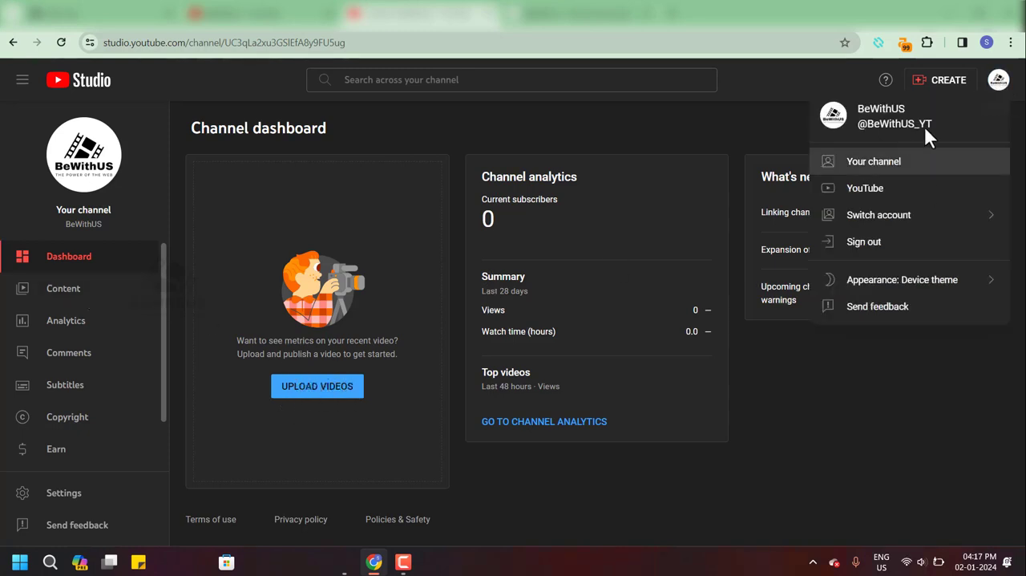
click(872, 165)
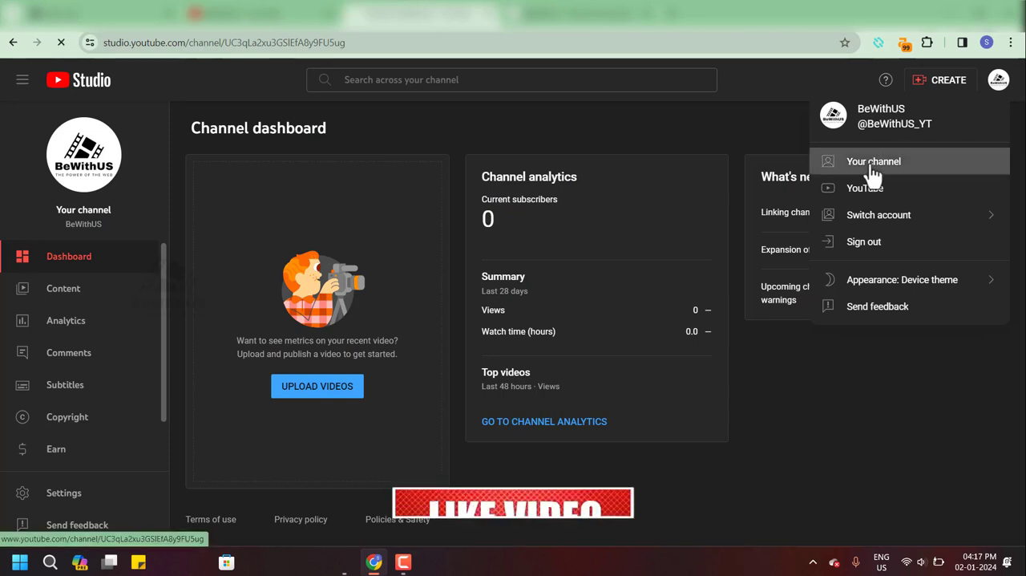